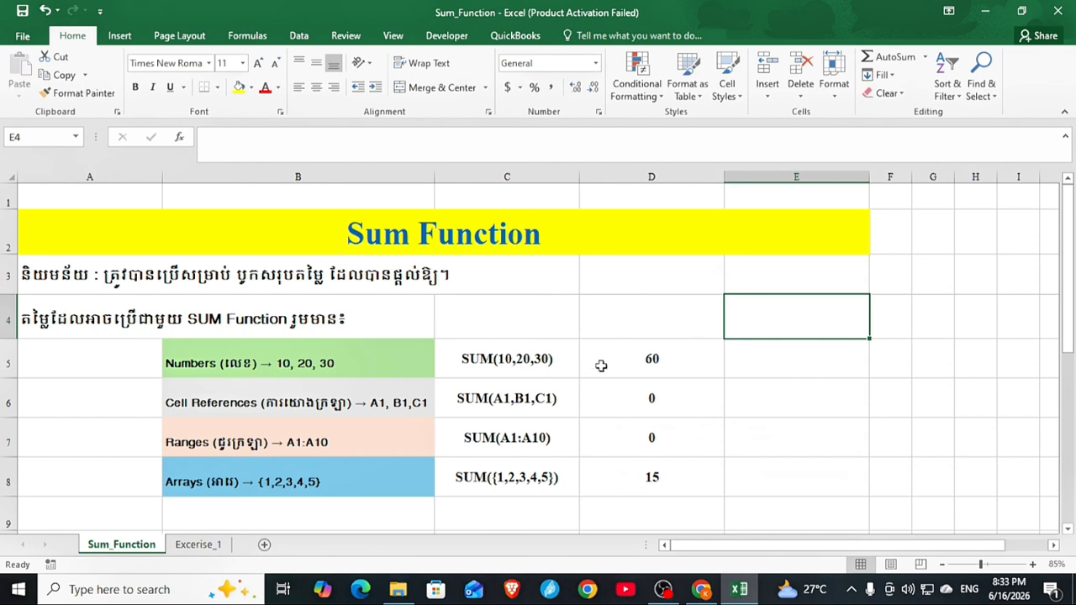
# - Examine the SUM definition in A3 and the formula behind the Numbers example in D5
pyautogui.click(21, 290)
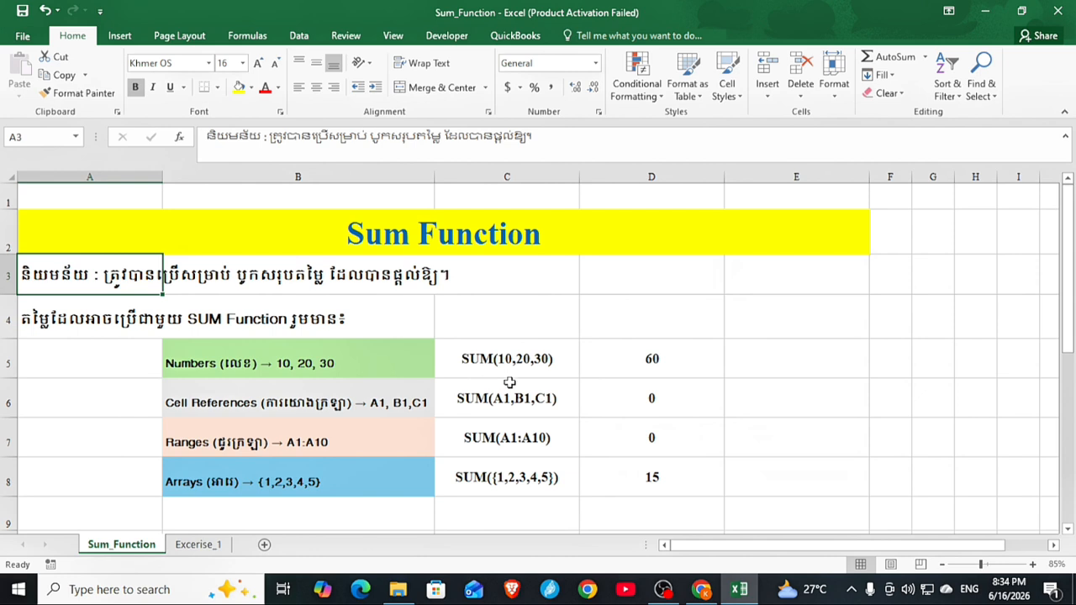
pyautogui.click(658, 358)
pyautogui.doubleClick(664, 359)
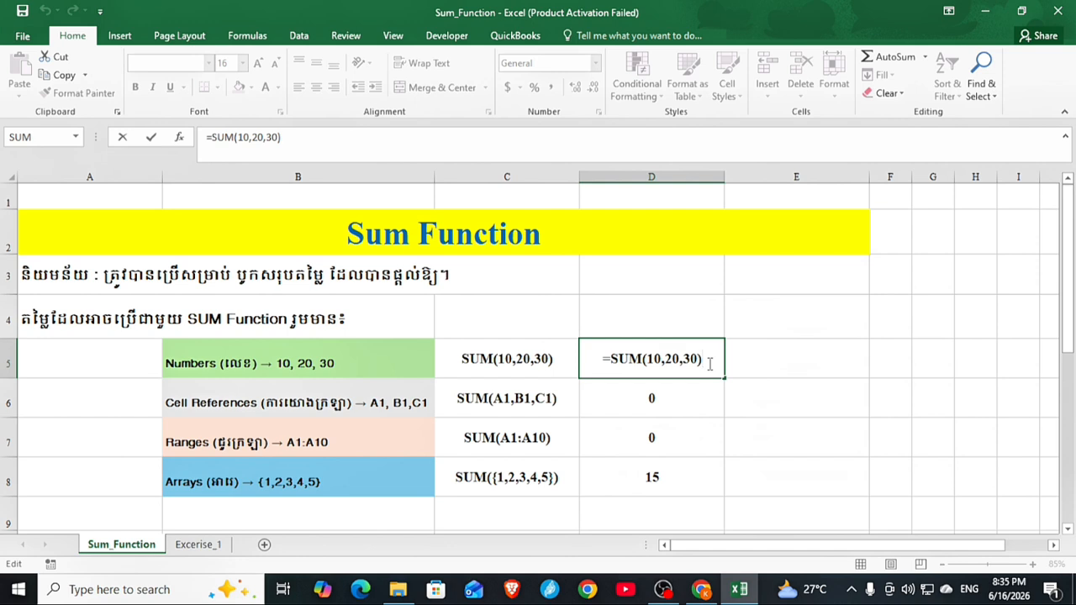
pyautogui.press('Return')
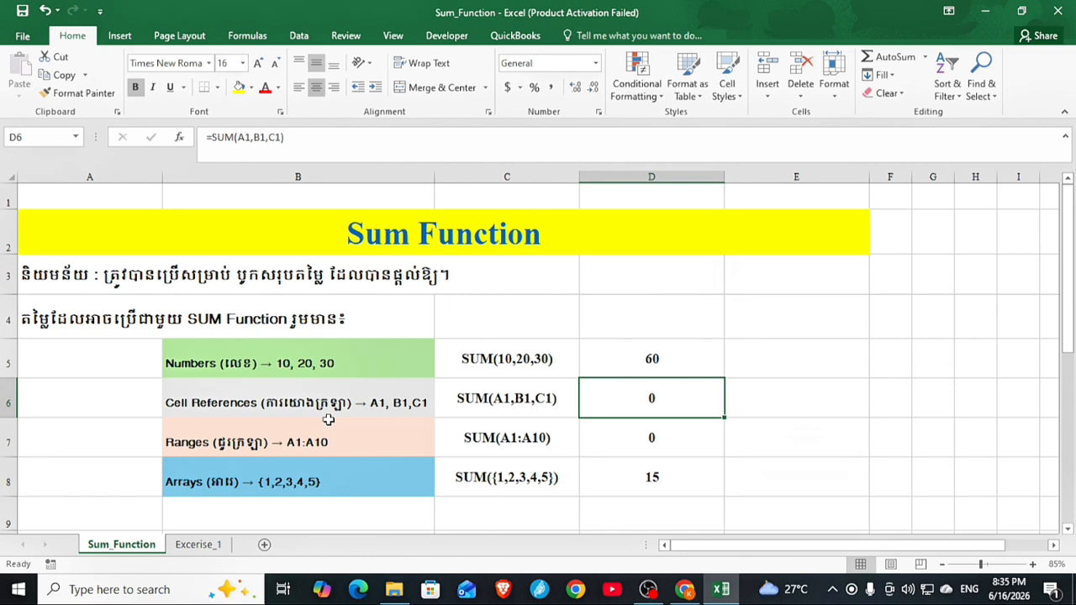
pyautogui.click(828, 309)
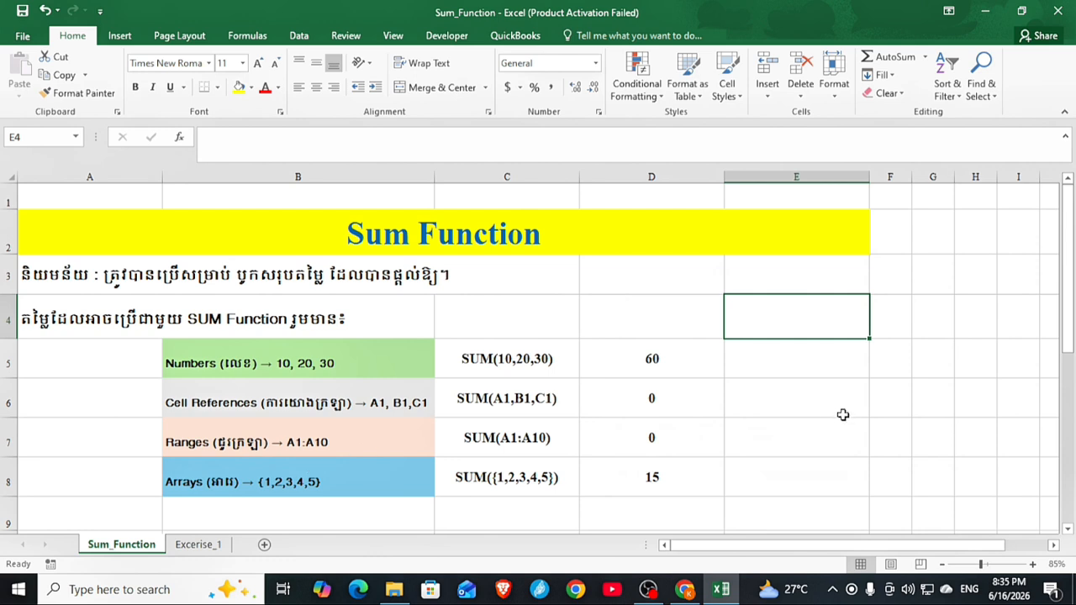
pyautogui.click(856, 388)
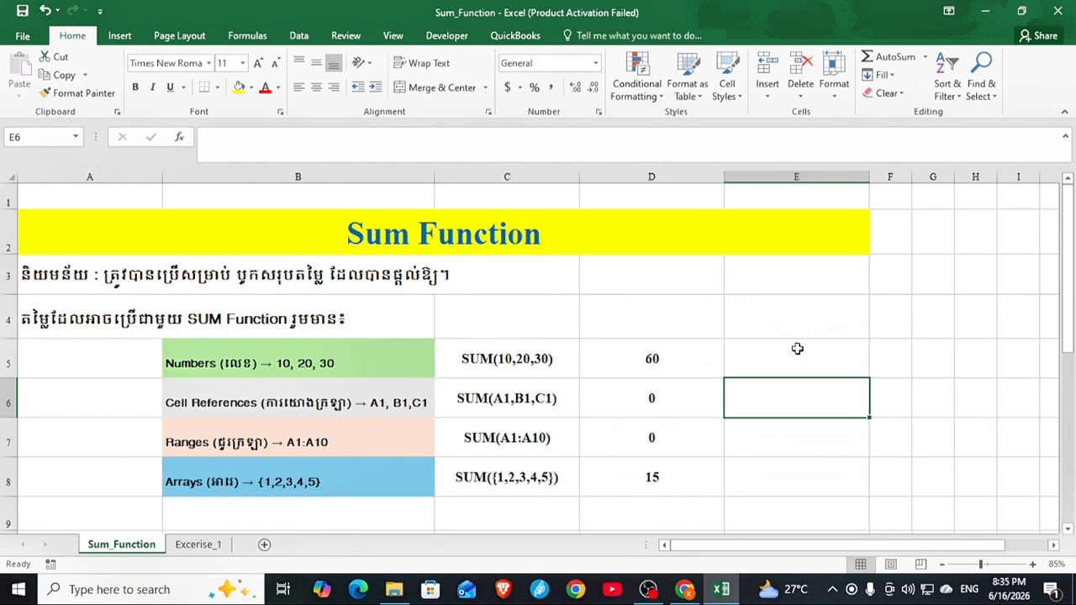
pyautogui.click(822, 309)
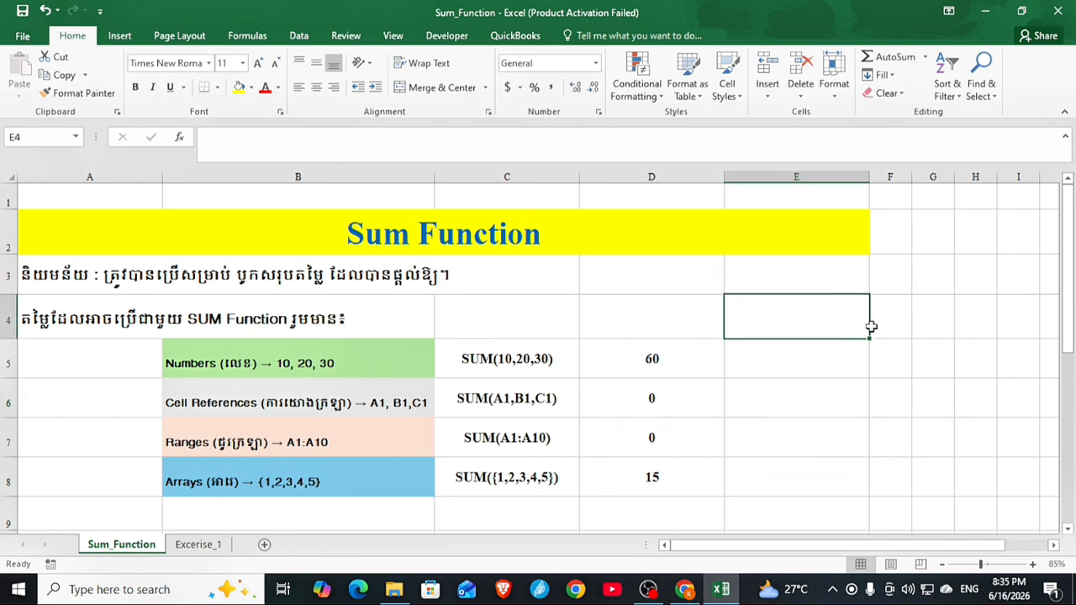
pyautogui.moveTo(872, 327); pyautogui.dragTo(1025, 431)
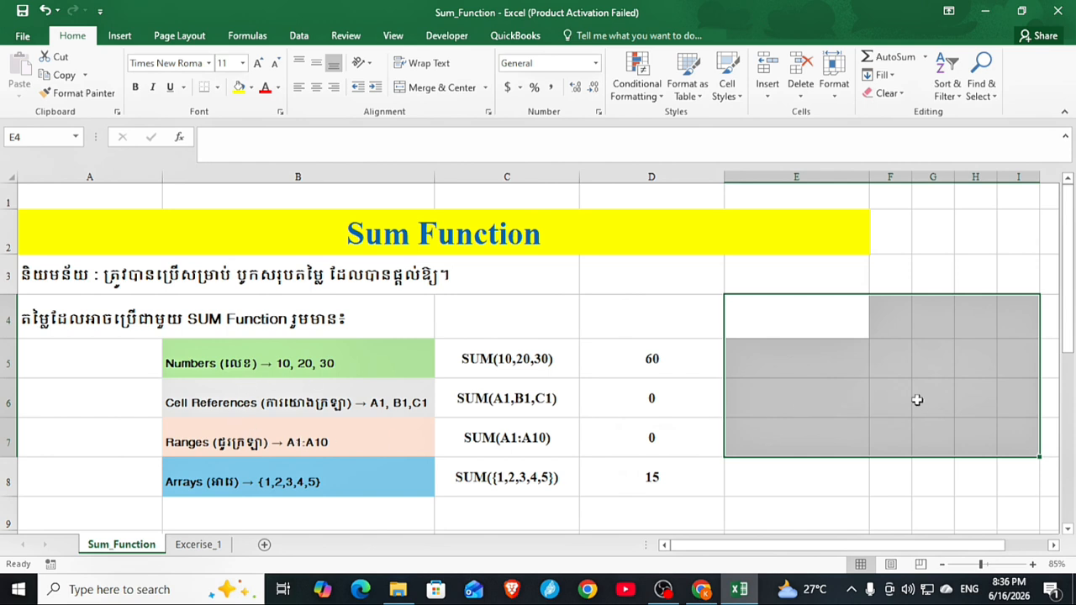
pyautogui.click(763, 361)
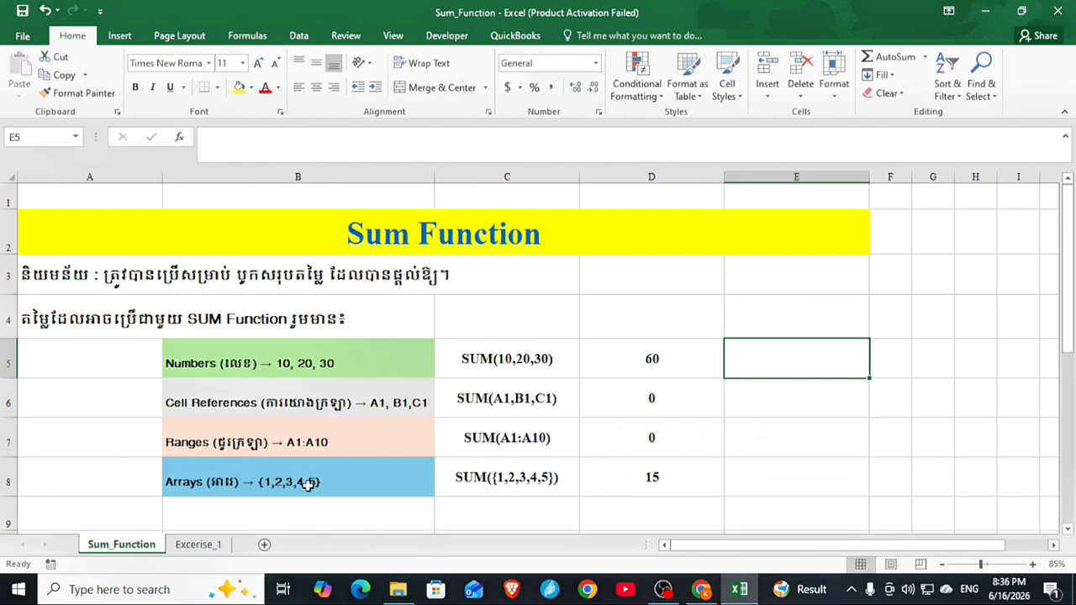
# - Open the Excerise_1 sheet and look over the Value 1 to Value 4 table and the Result column
pyautogui.click(198, 545)
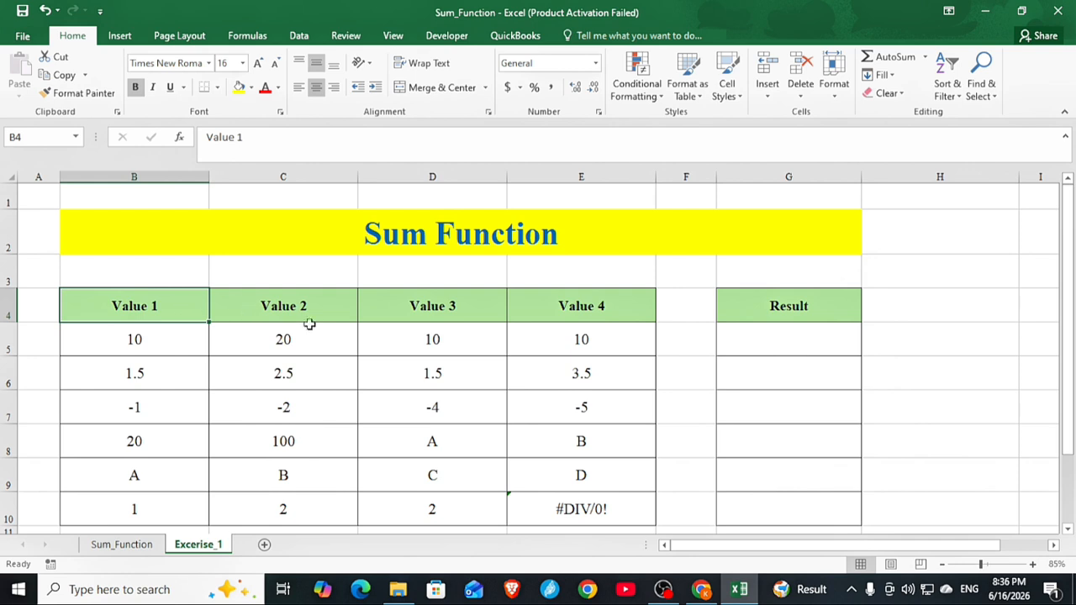
pyautogui.moveTo(308, 325); pyautogui.dragTo(598, 498)
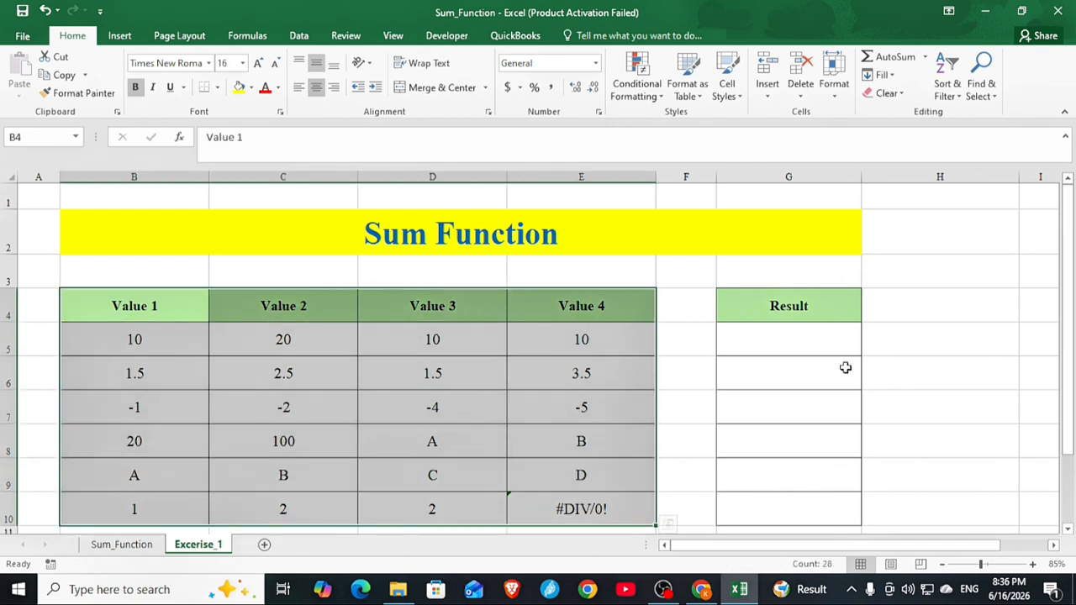
pyautogui.moveTo(837, 304); pyautogui.dragTo(836, 511)
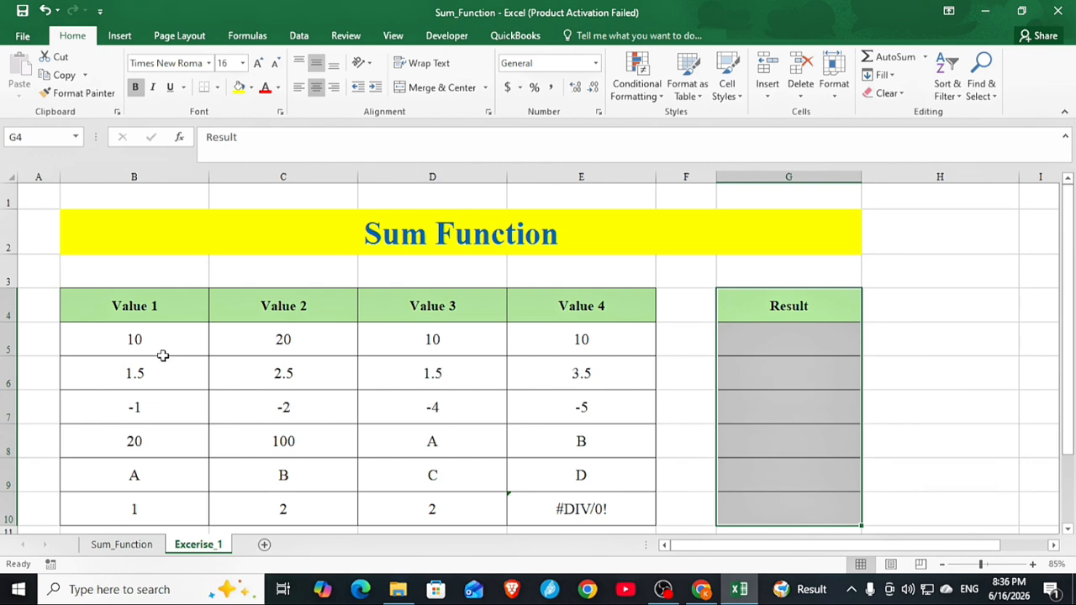
# - Examine the kinds of sample values in rows 5 to 9 of the Value 1 to Value 4 table
pyautogui.click(193, 344)
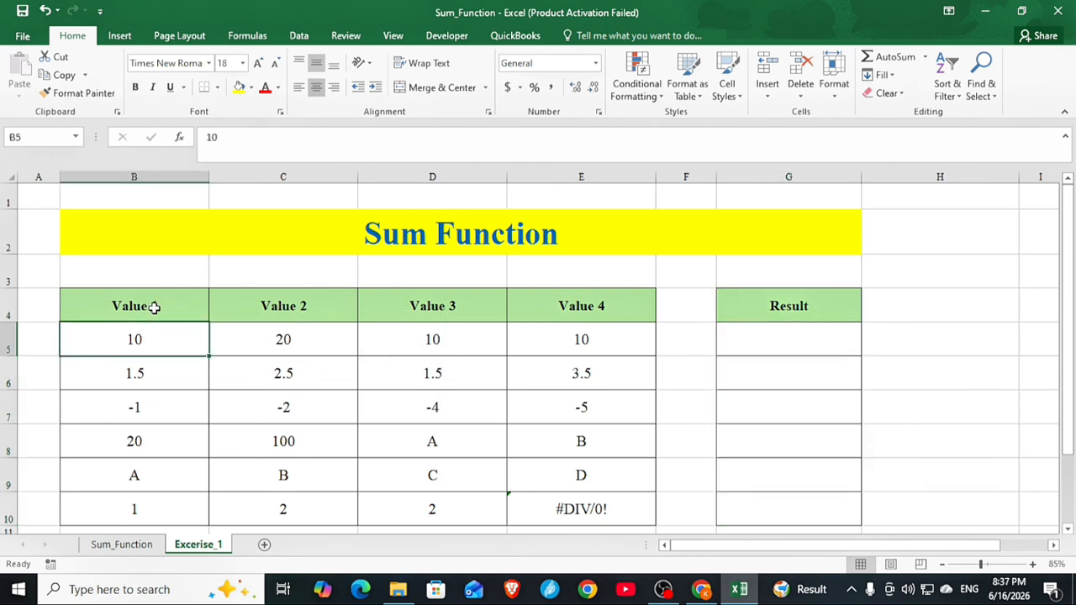
pyautogui.click(344, 337)
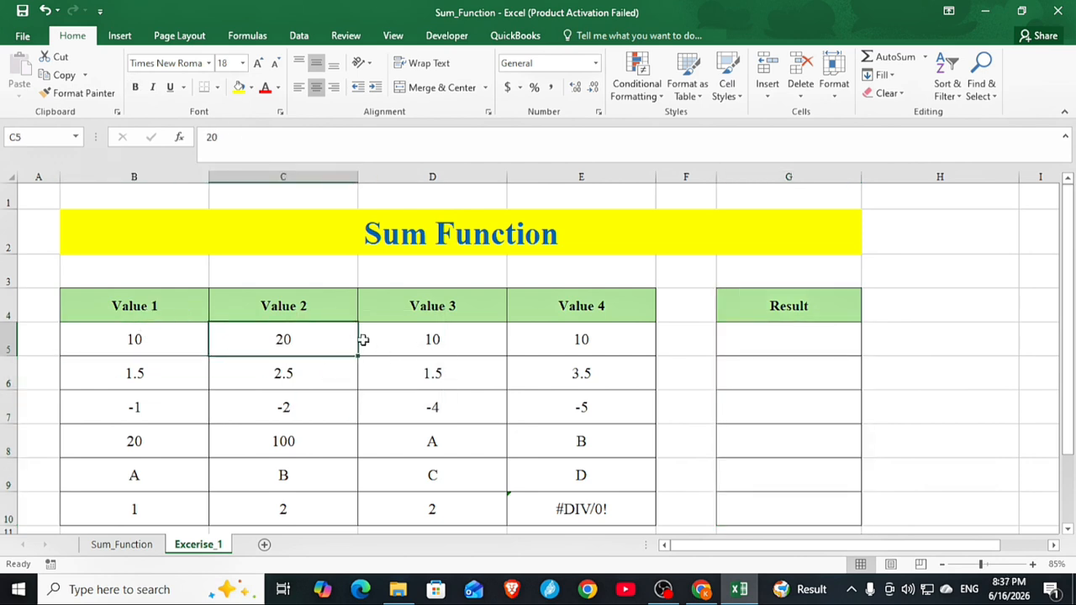
pyautogui.click(501, 348)
pyautogui.click(614, 352)
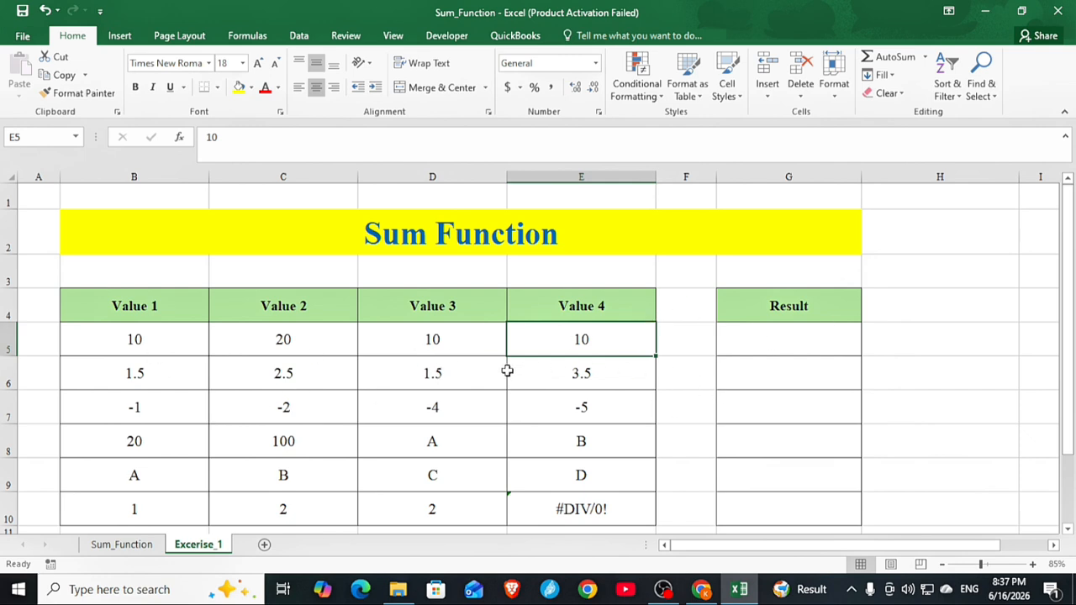
pyautogui.click(166, 382)
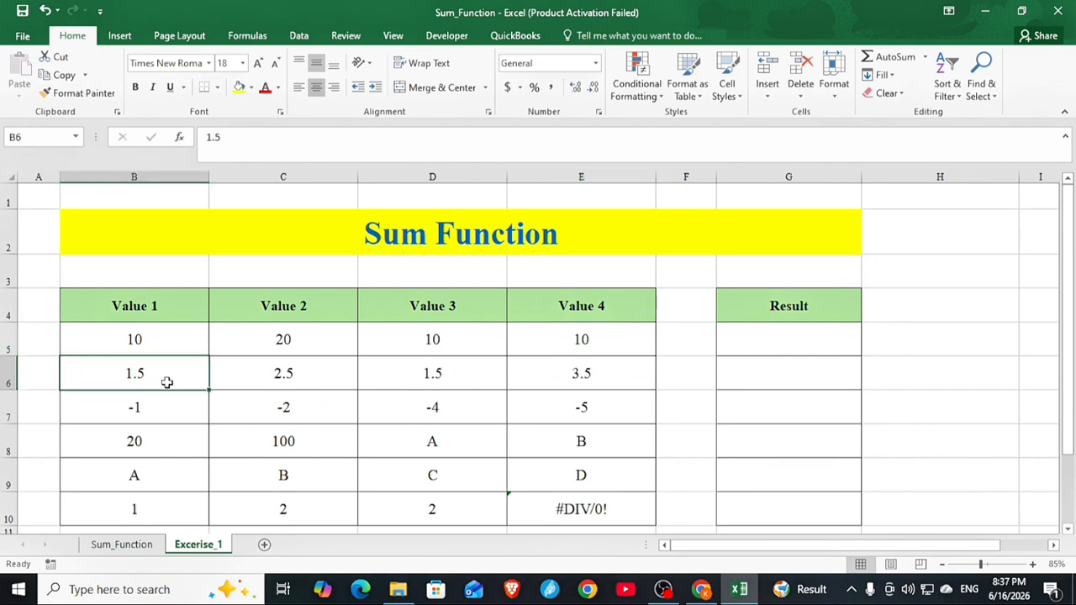
pyautogui.click(165, 338)
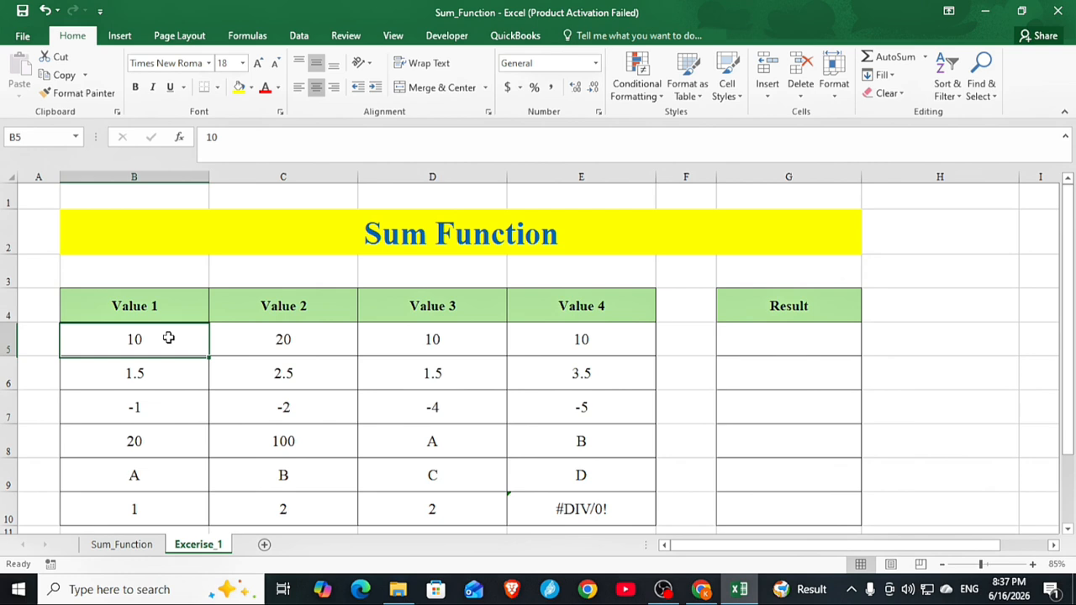
pyautogui.click(166, 383)
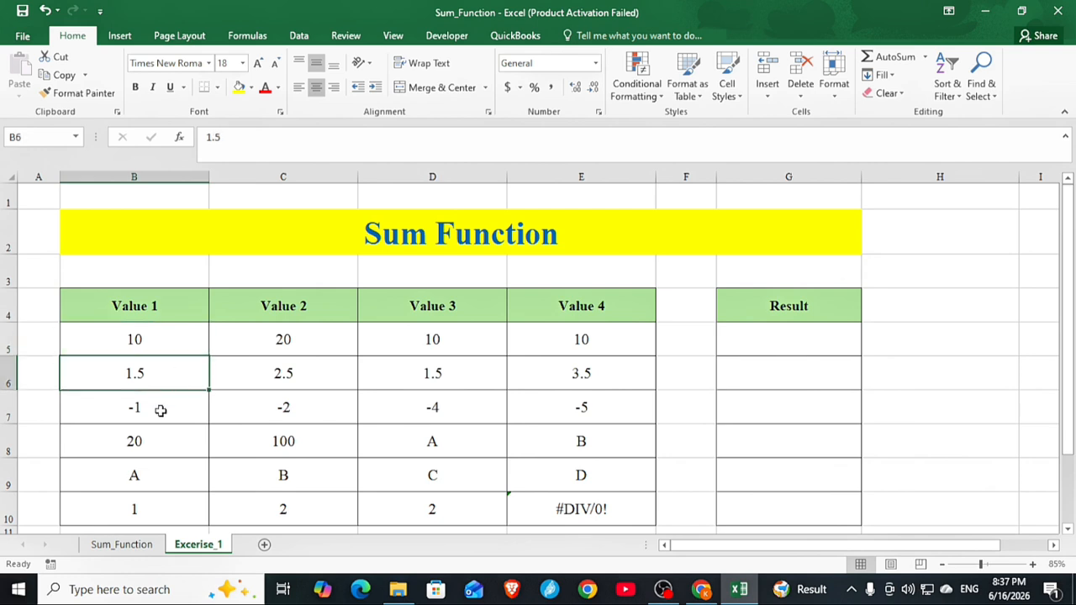
pyautogui.click(159, 410)
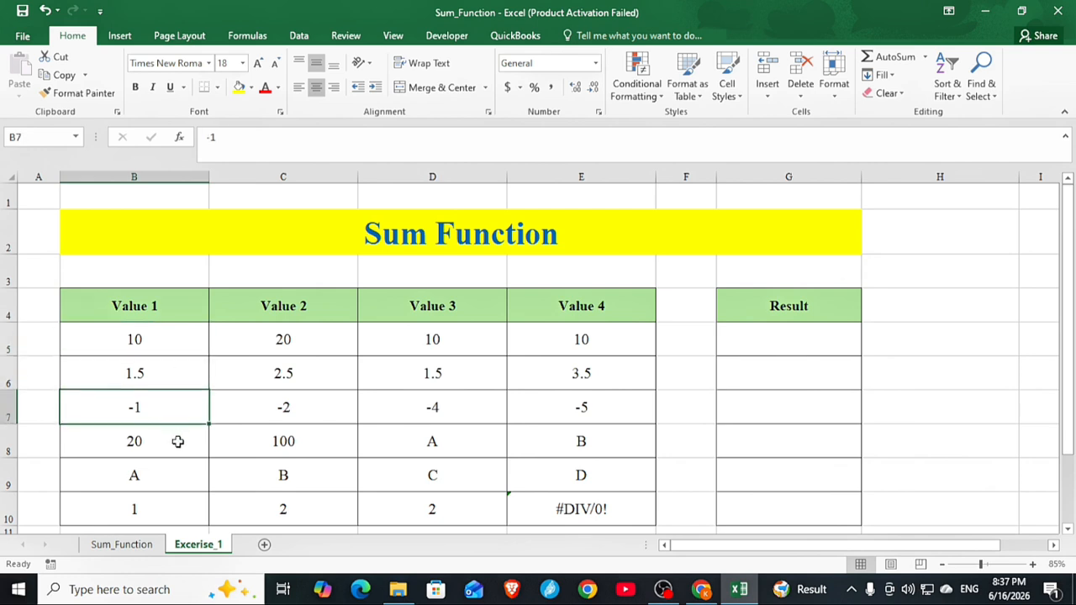
pyautogui.click(178, 443)
pyautogui.click(184, 469)
pyautogui.click(440, 446)
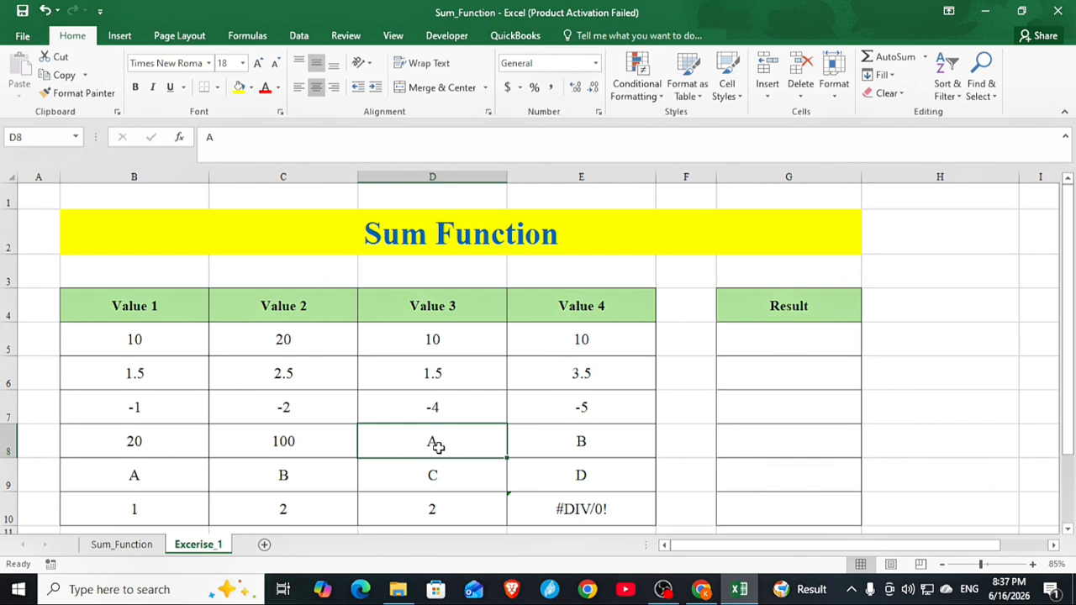
pyautogui.click(153, 482)
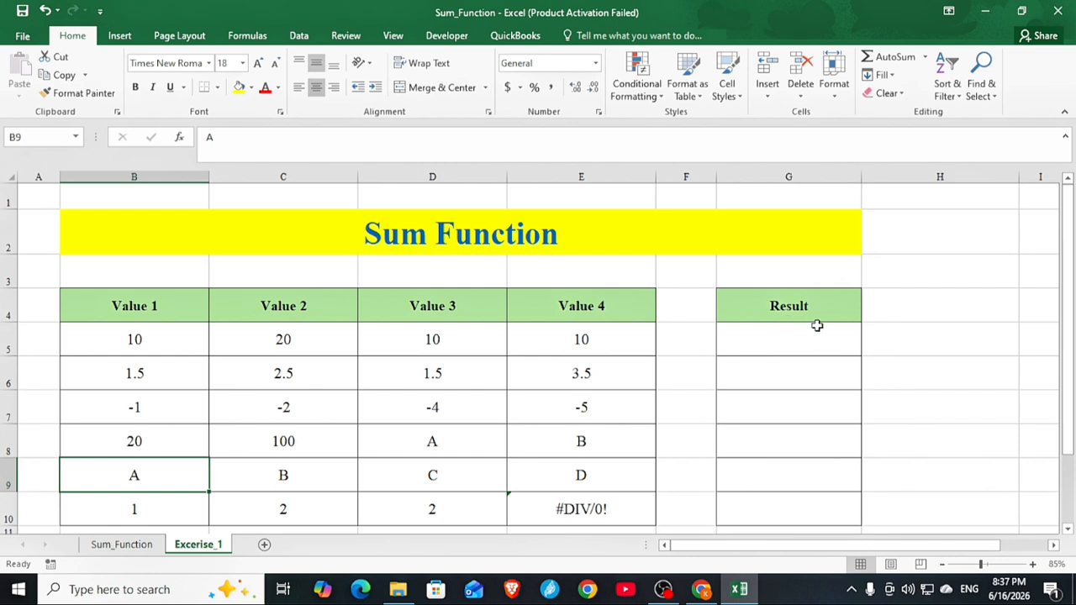
# - Enter the formula =SUM(B5,C5,D5,E5) in the first Result cell, G5, using individual cell references
pyautogui.click(782, 345)
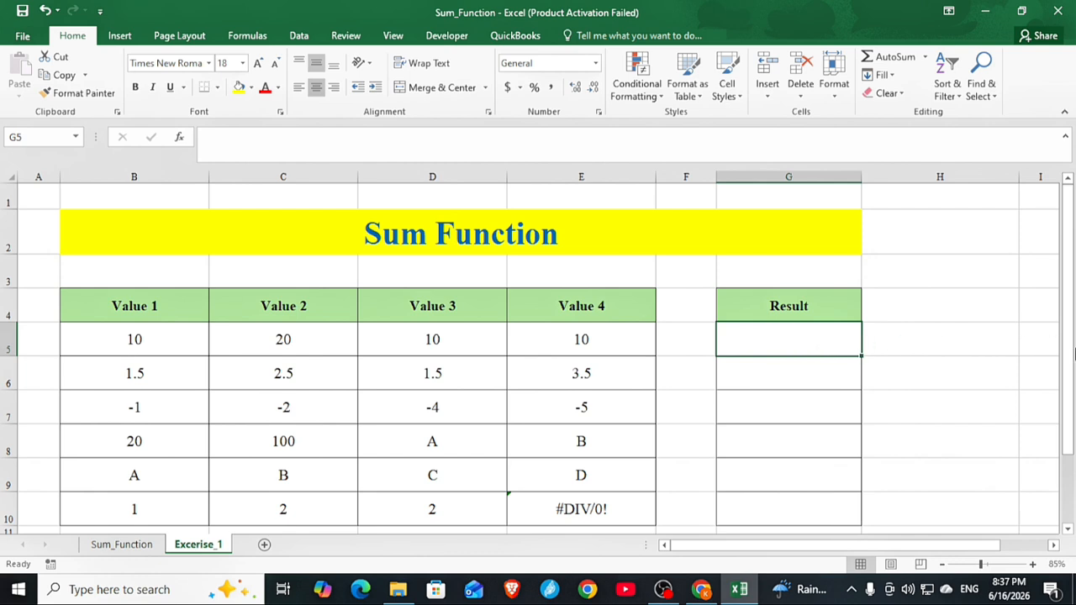
pyautogui.write('=')
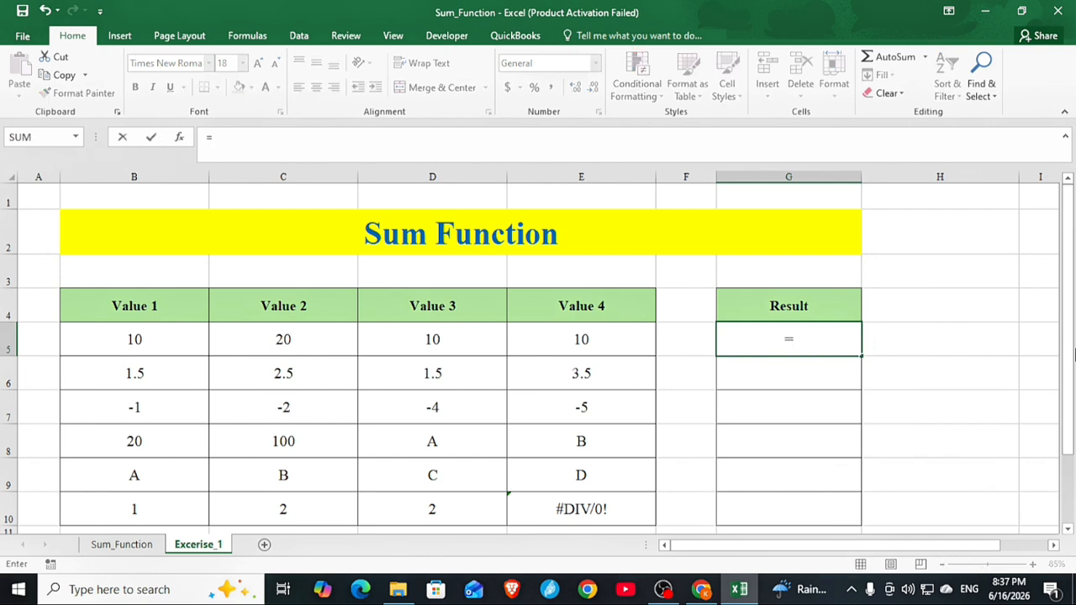
pyautogui.write('SUM')
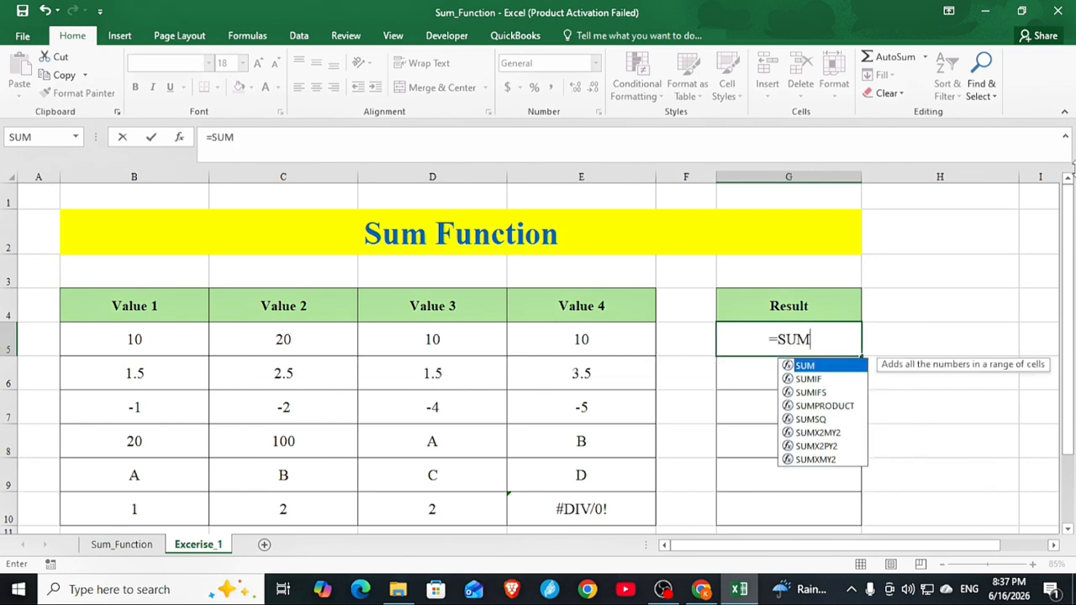
pyautogui.write('(')
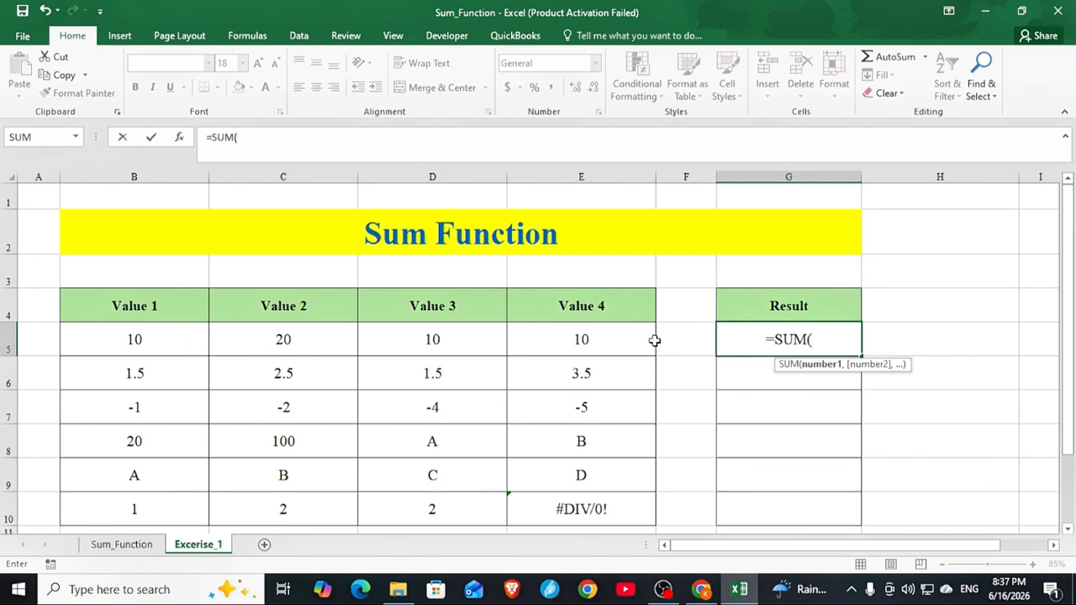
pyautogui.click(155, 334)
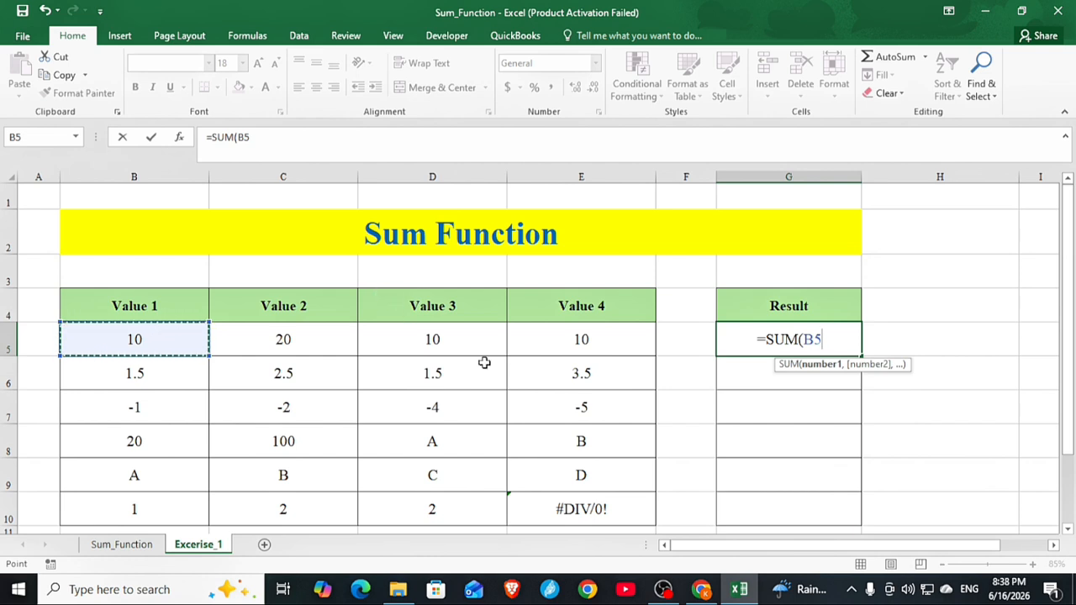
pyautogui.write(',')
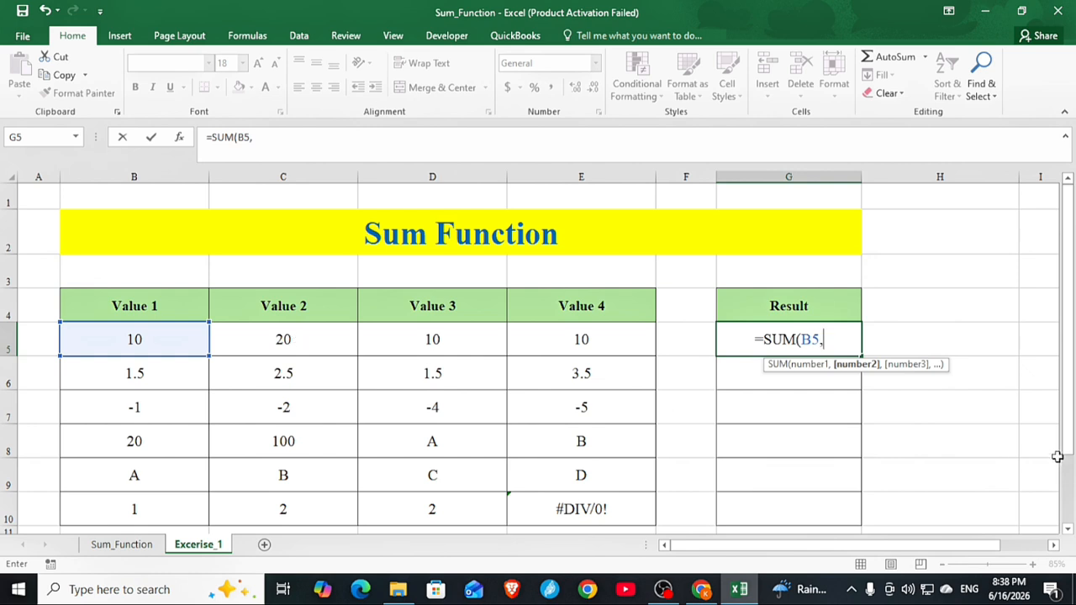
pyautogui.click(309, 339)
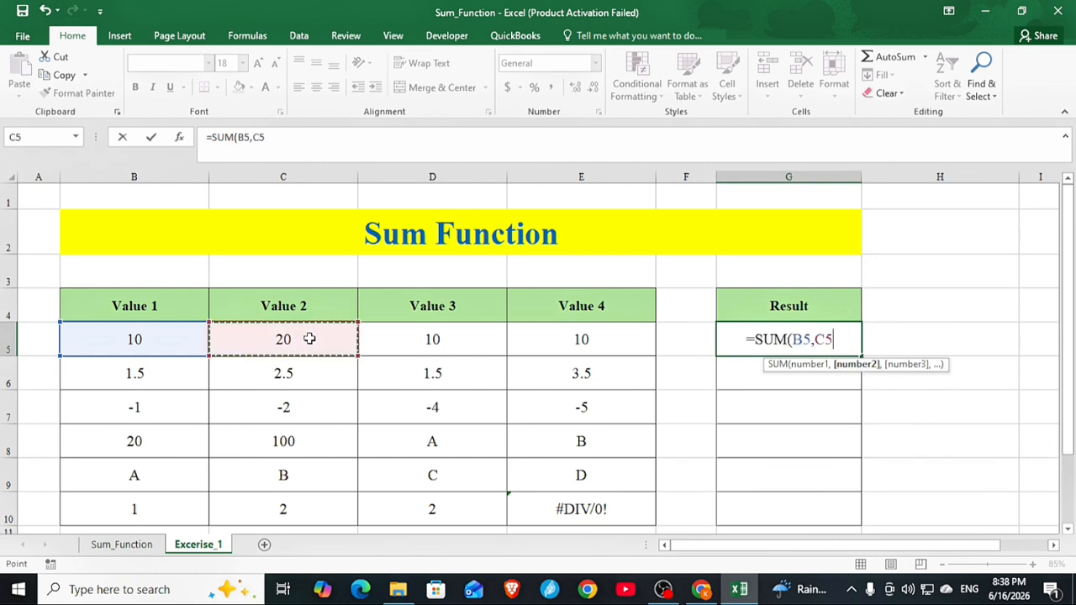
pyautogui.write(',')
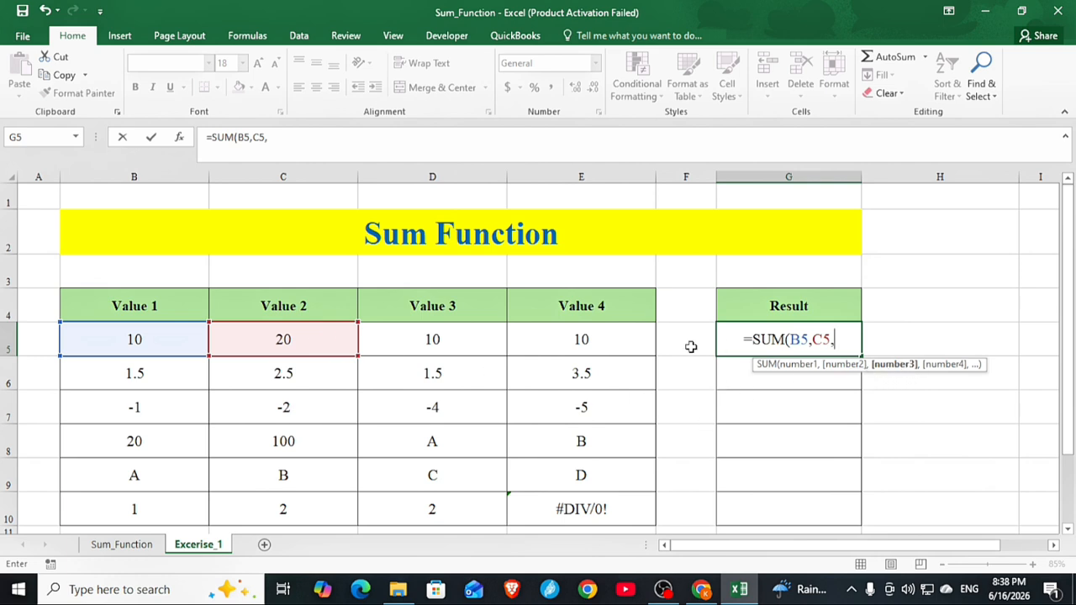
pyautogui.click(469, 340)
pyautogui.write(',')
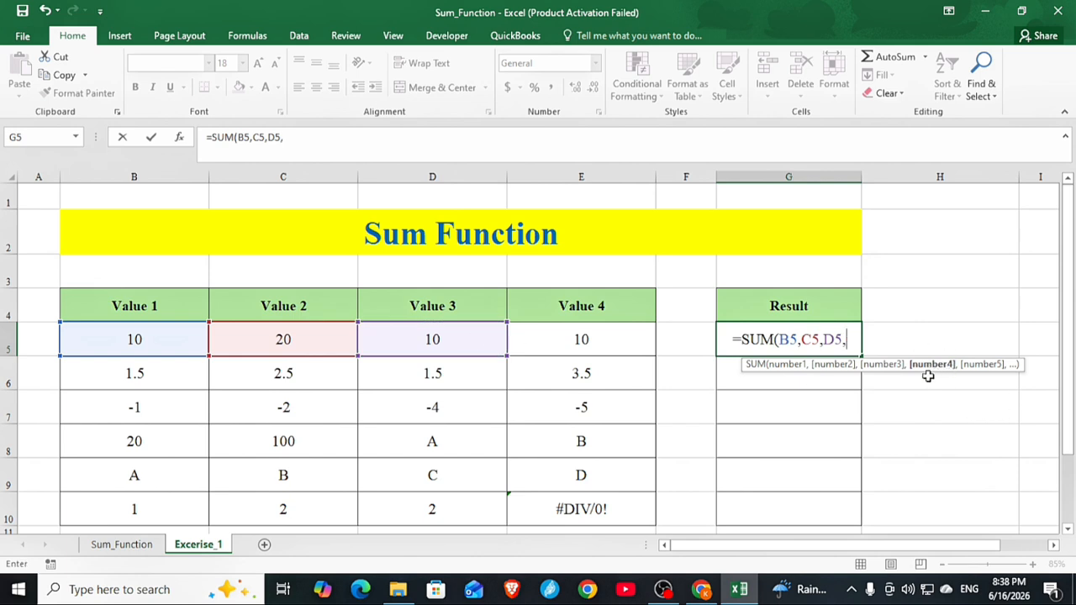
pyautogui.click(618, 336)
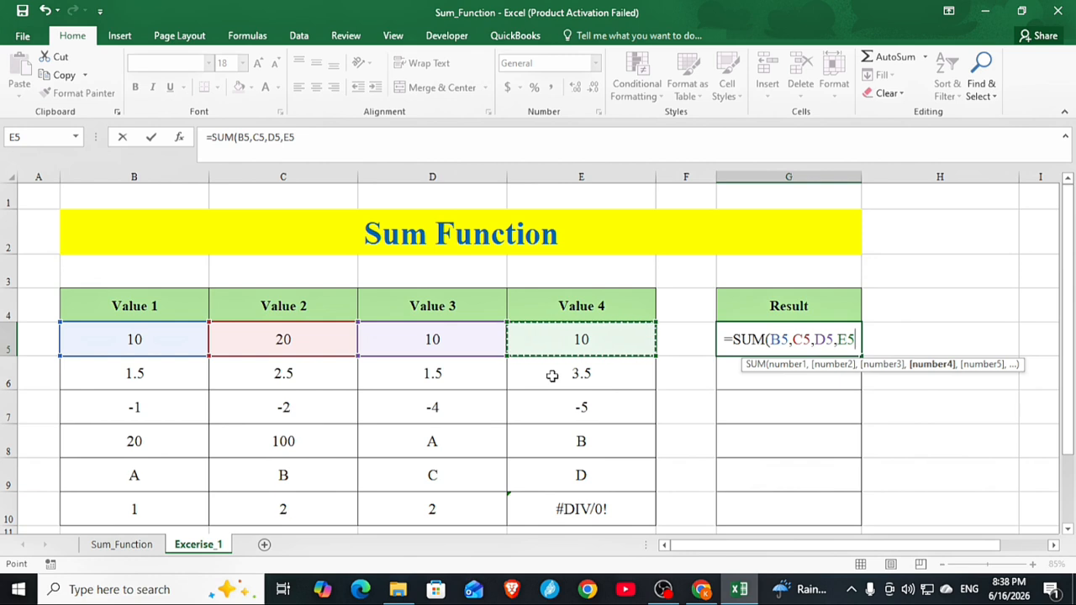
pyautogui.write(')')
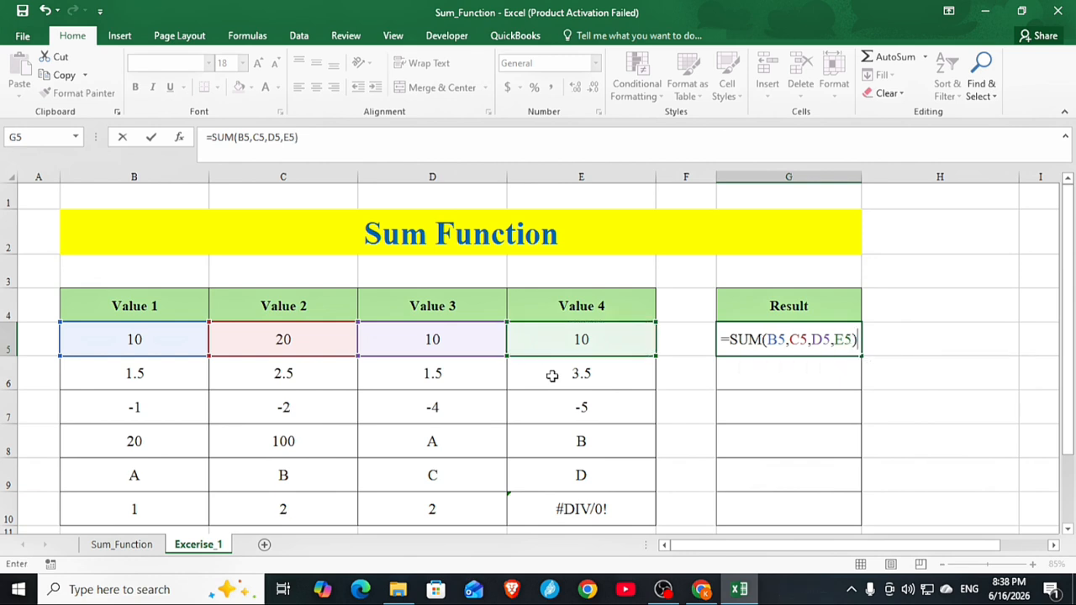
pyautogui.press('Return')
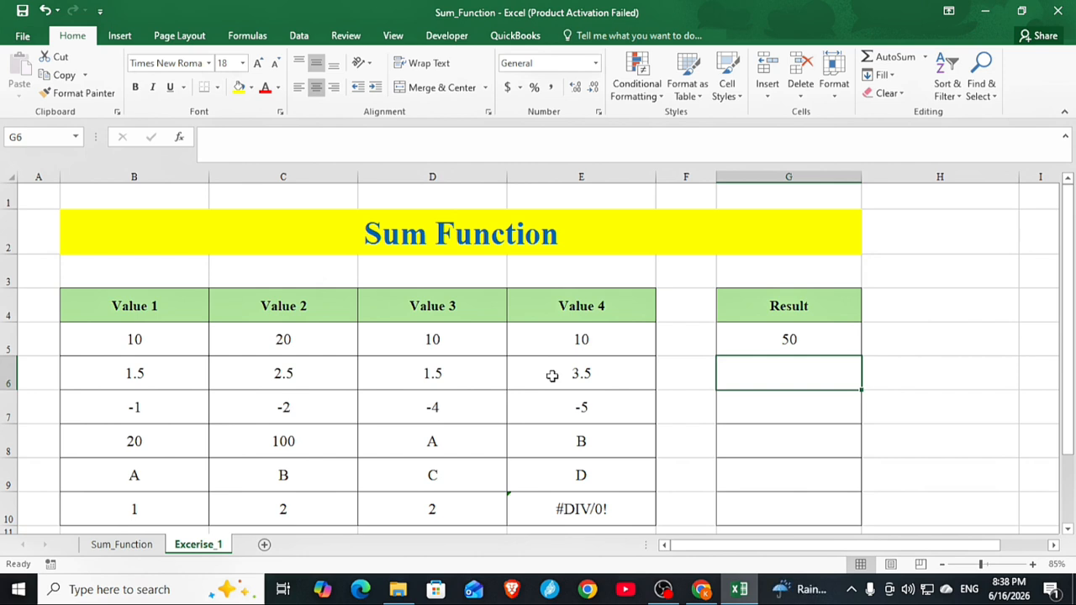
# - Examine the formula in G5 and the values it adds in cells B5, C5, D5 and E5
pyautogui.click(820, 335)
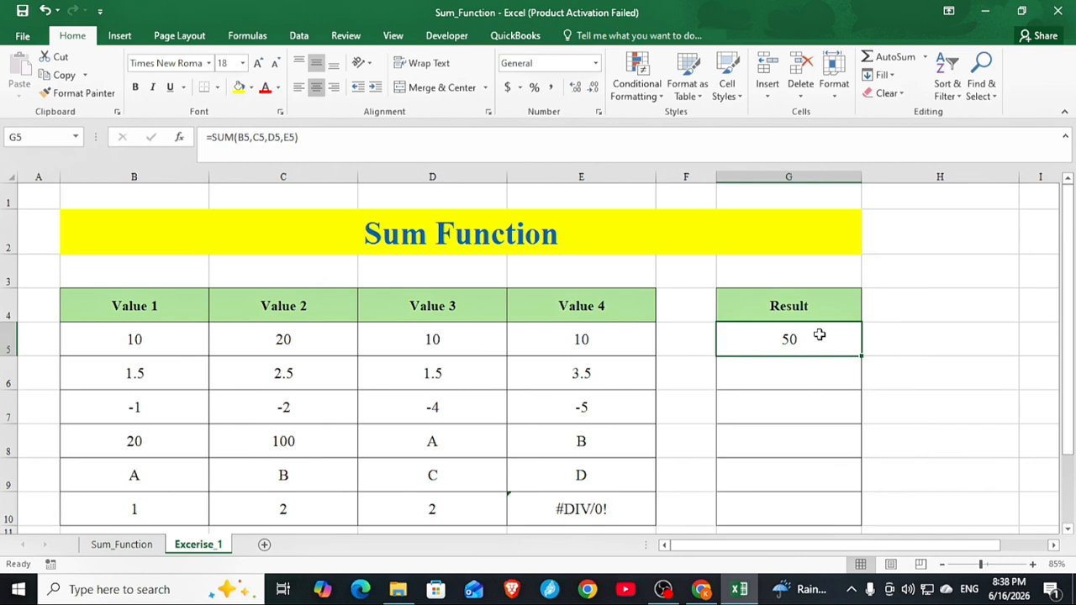
pyautogui.click(168, 340)
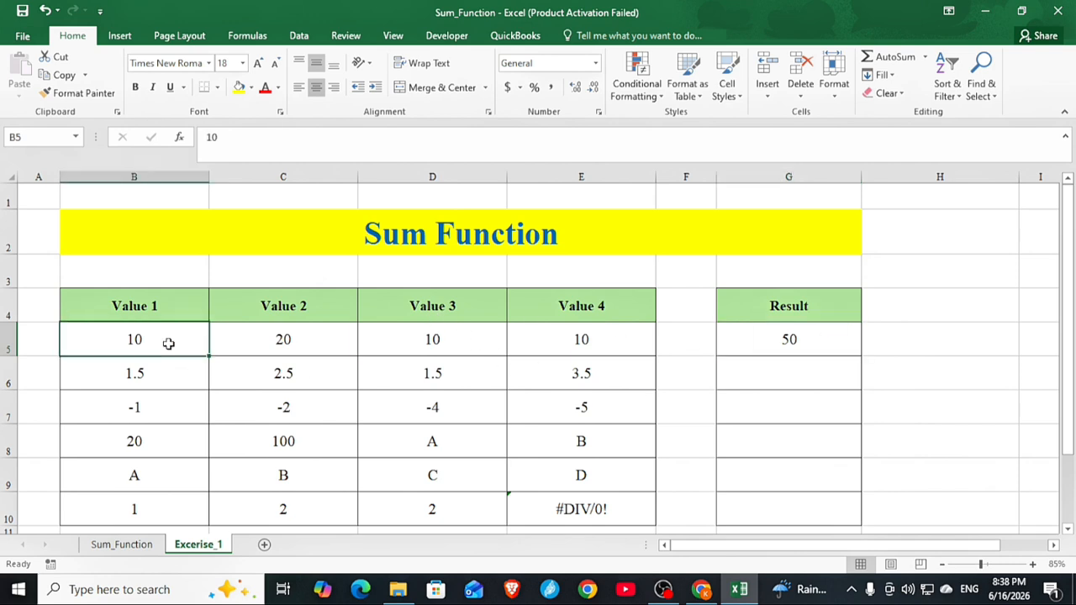
pyautogui.click(261, 341)
pyautogui.click(460, 344)
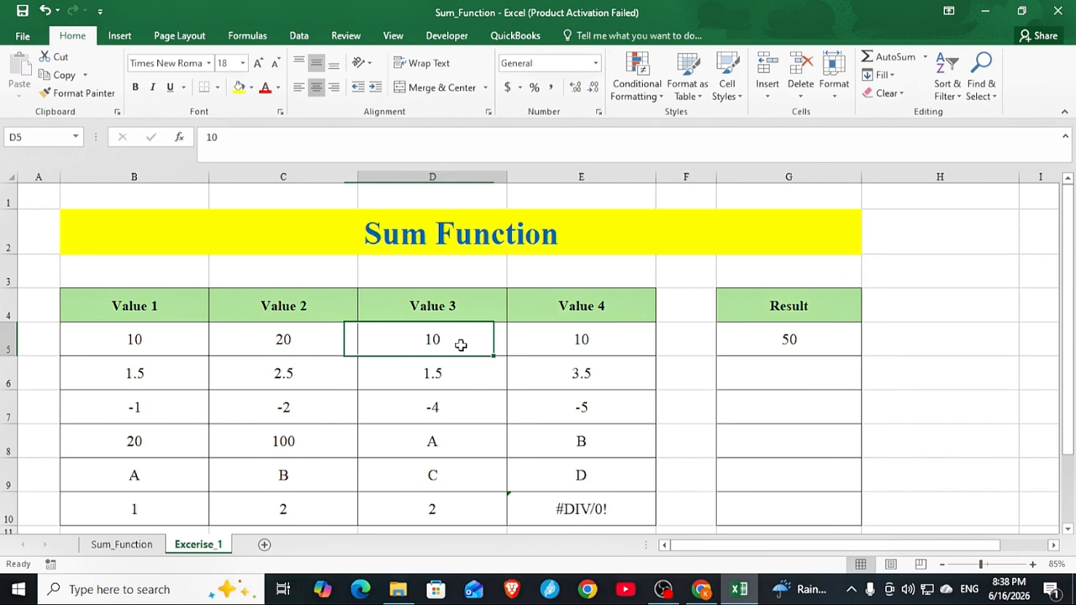
pyautogui.click(588, 341)
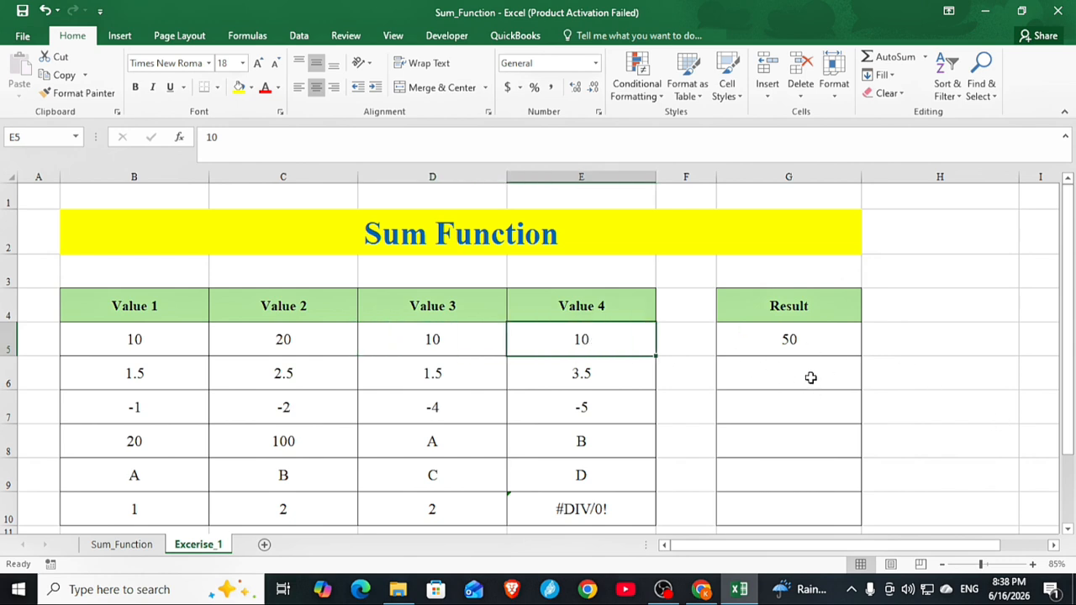
pyautogui.click(830, 361)
pyautogui.click(820, 346)
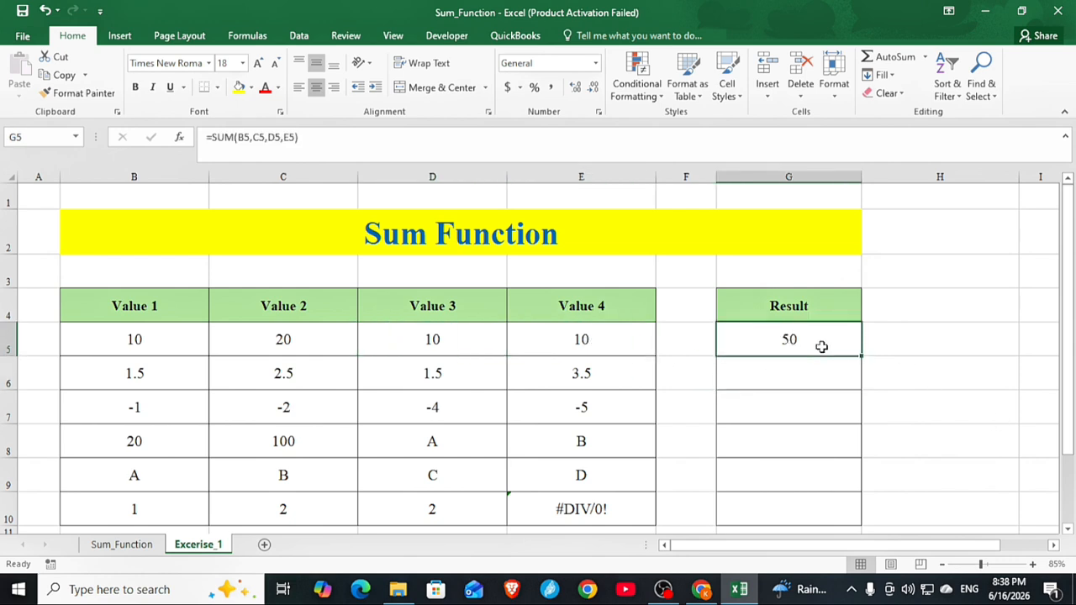
# - Enter the range formula =SUM(B6:E6) in Result cell G6 and check it for the decimal values row
pyautogui.click(815, 369)
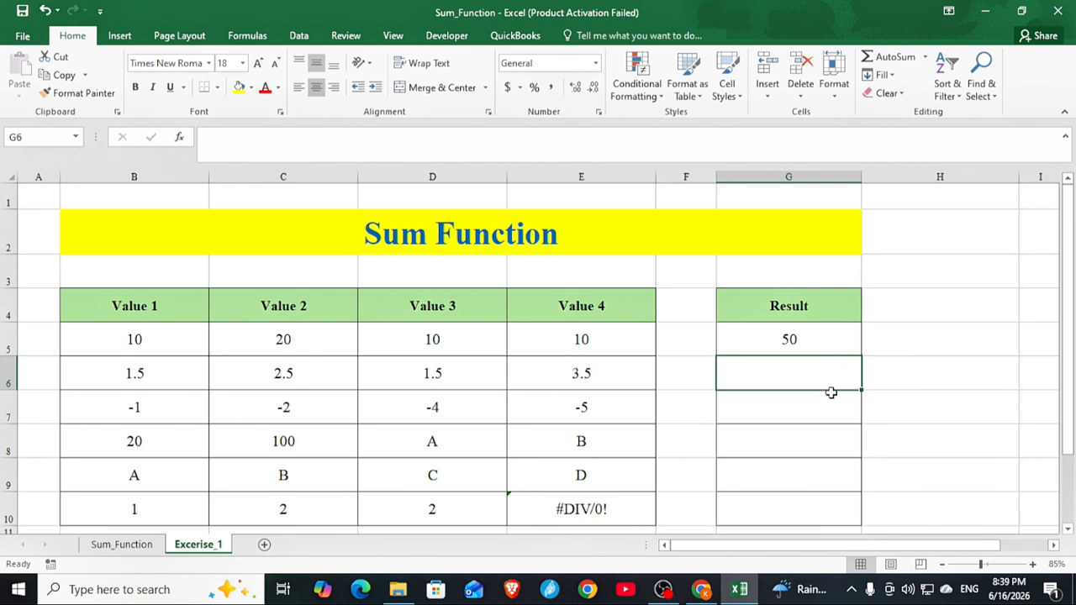
pyautogui.write('=')
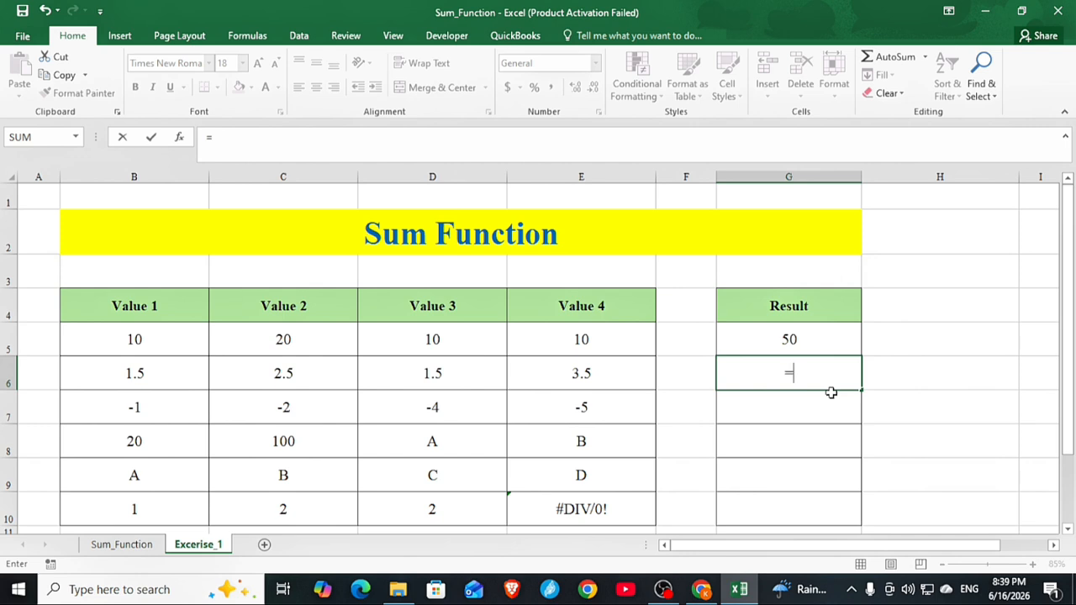
pyautogui.write('SUM')
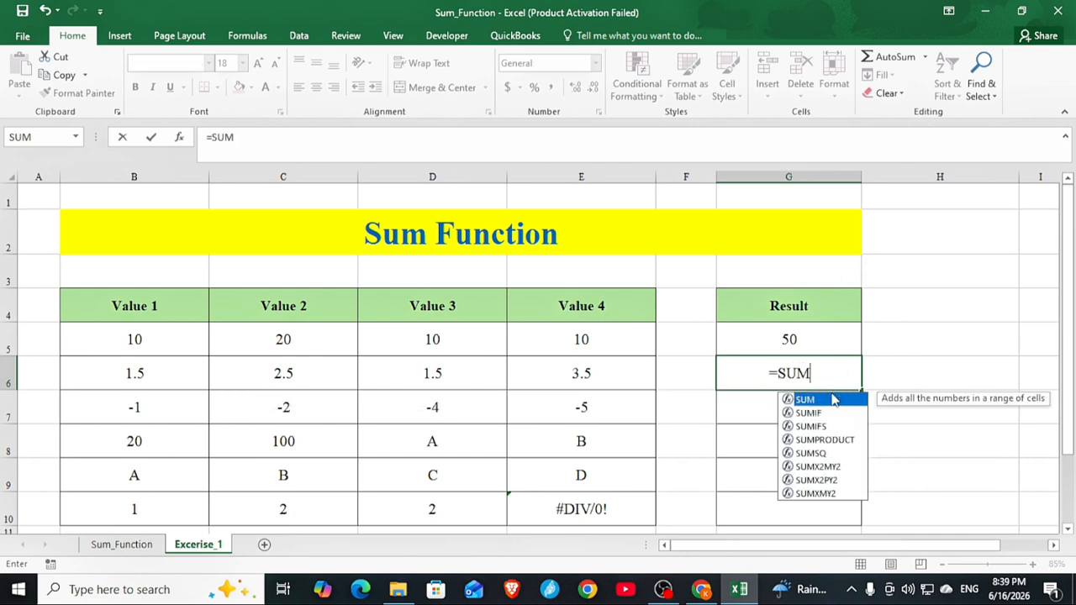
pyautogui.write('(')
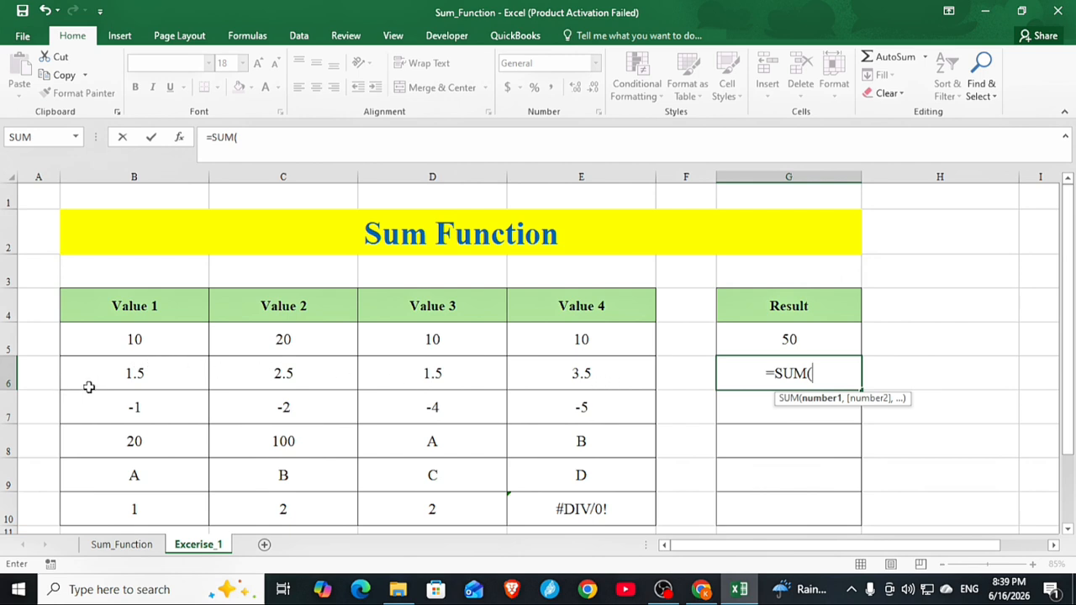
pyautogui.click(124, 370)
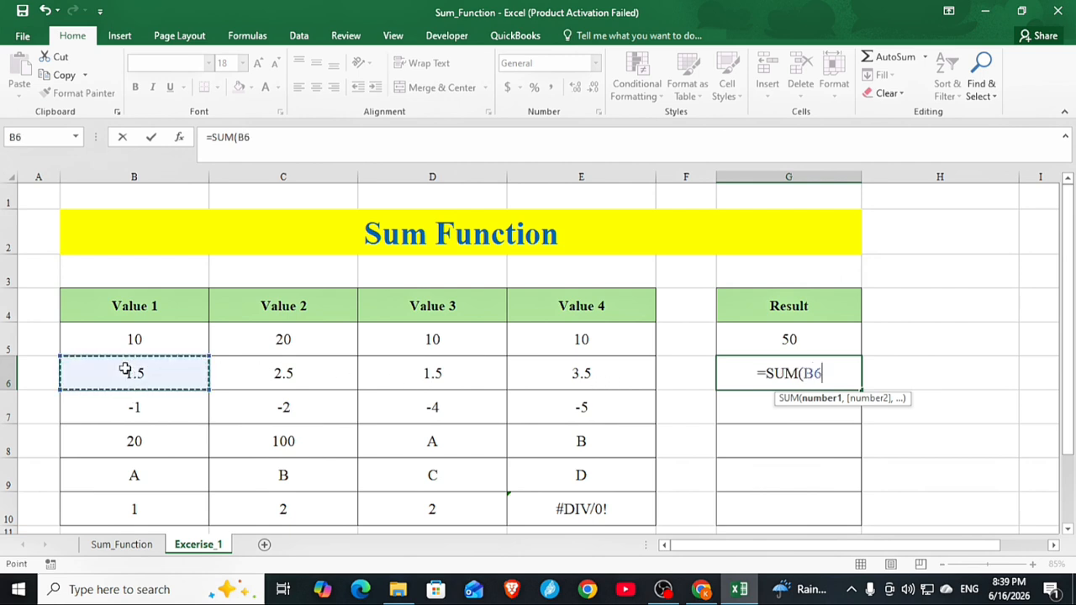
pyautogui.moveTo(125, 370); pyautogui.dragTo(515, 396)
pyautogui.moveTo(581, 388); pyautogui.dragTo(580, 378)
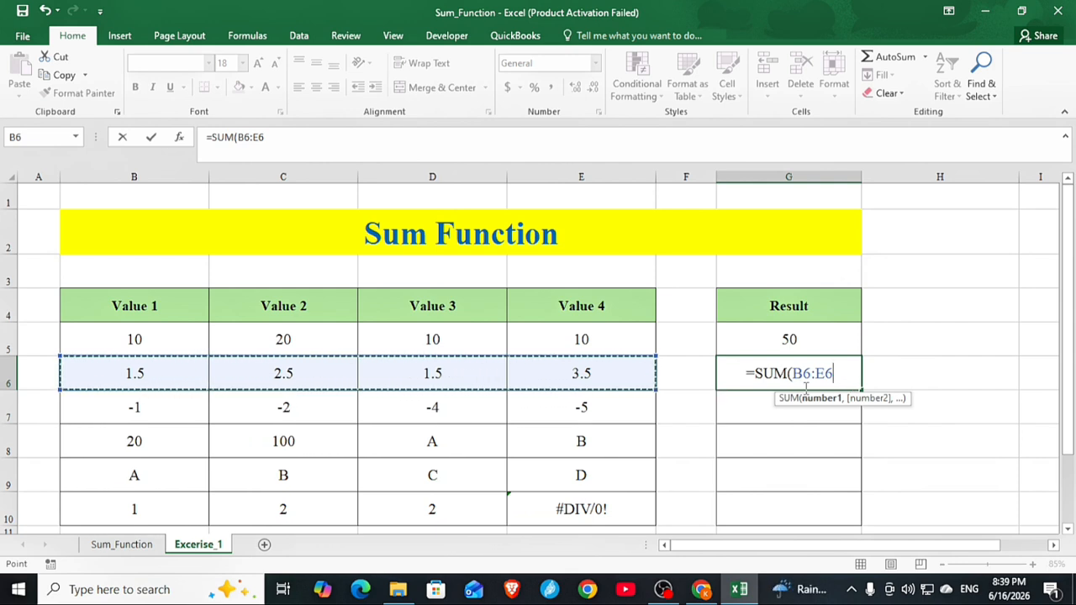
pyautogui.write(')')
pyautogui.press('Return')
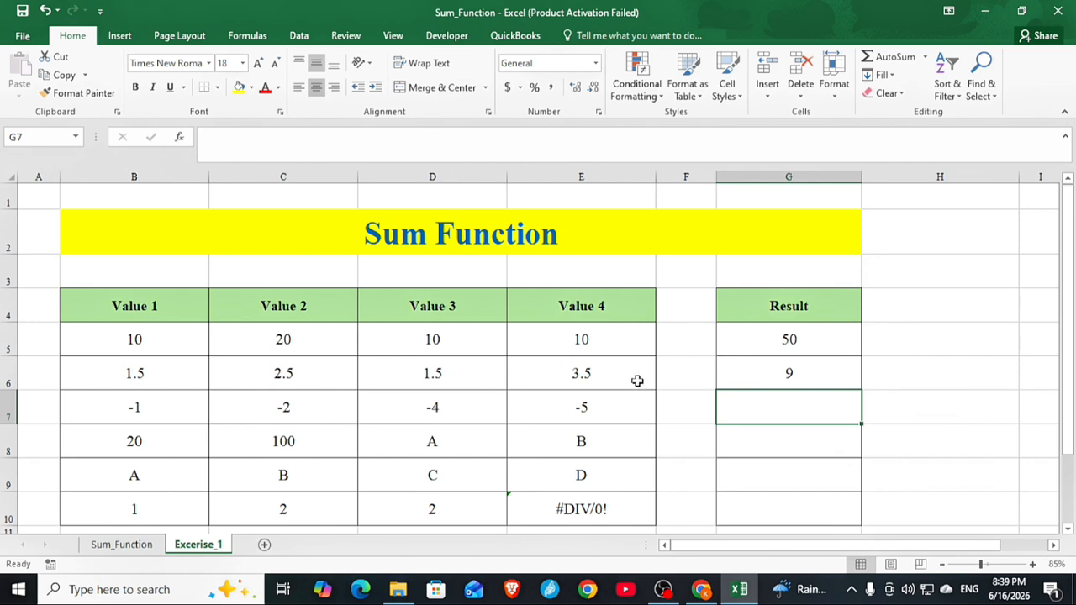
pyautogui.click(815, 367)
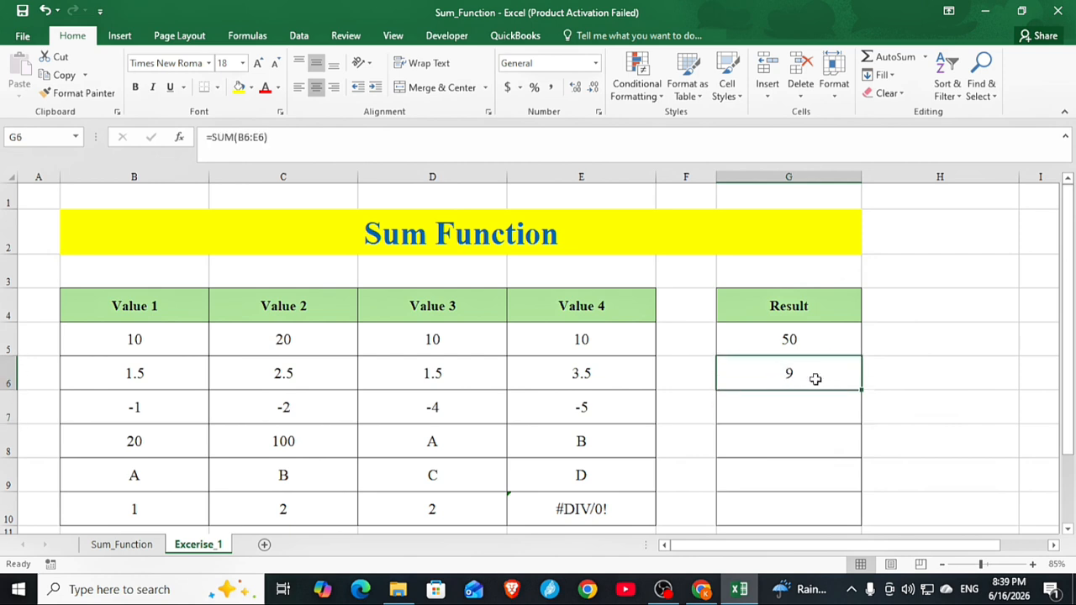
# - Enter the formula =SUM(B7,C7,D7,E7) in Result cell G7 to add the negative values
pyautogui.click(805, 424)
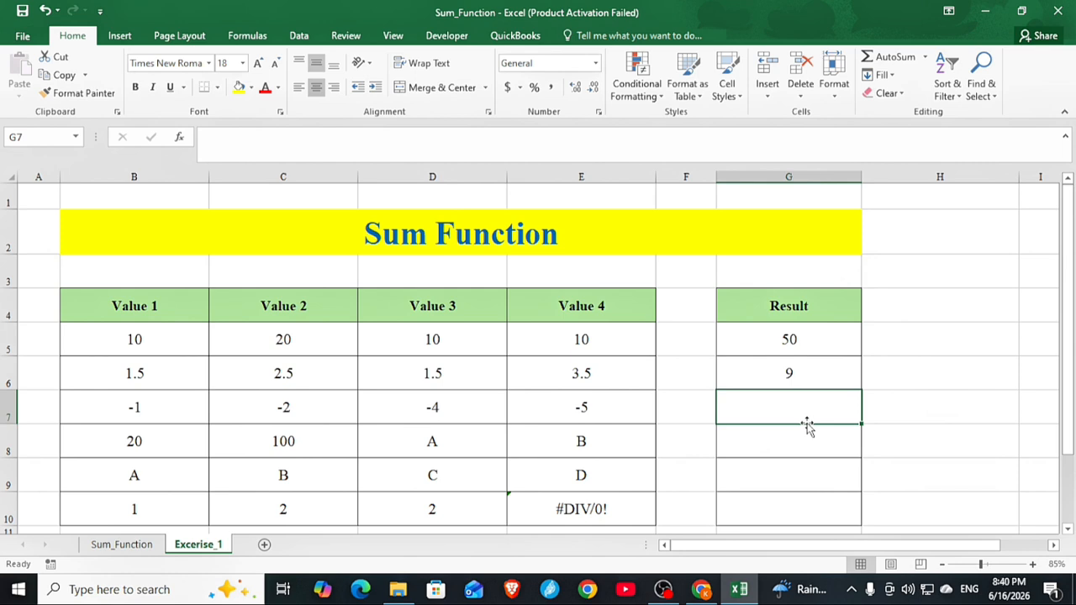
pyautogui.write('=')
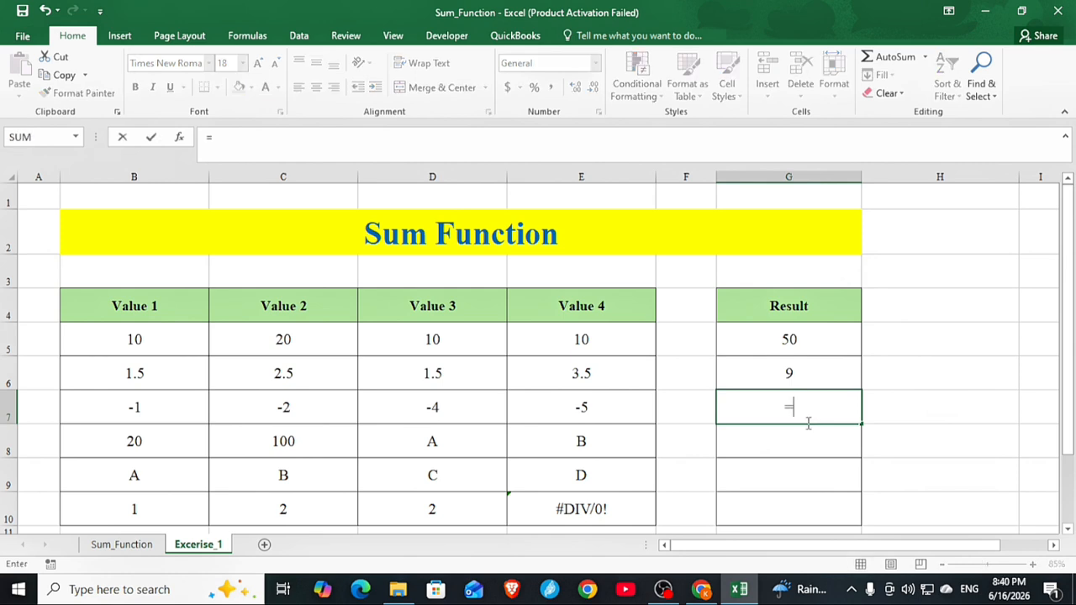
pyautogui.write('SUM(')
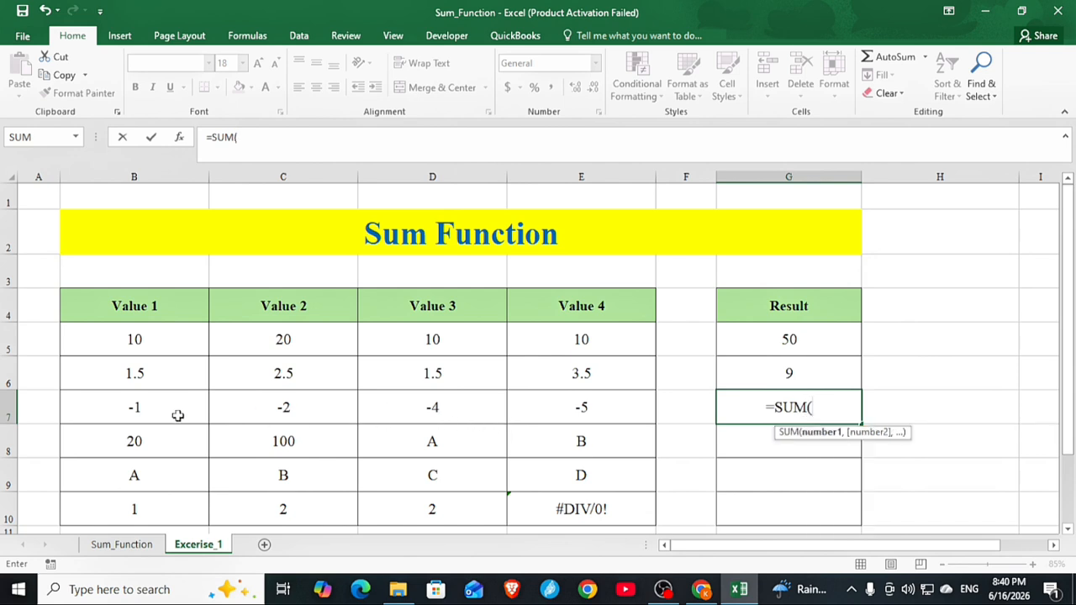
pyautogui.click(177, 414)
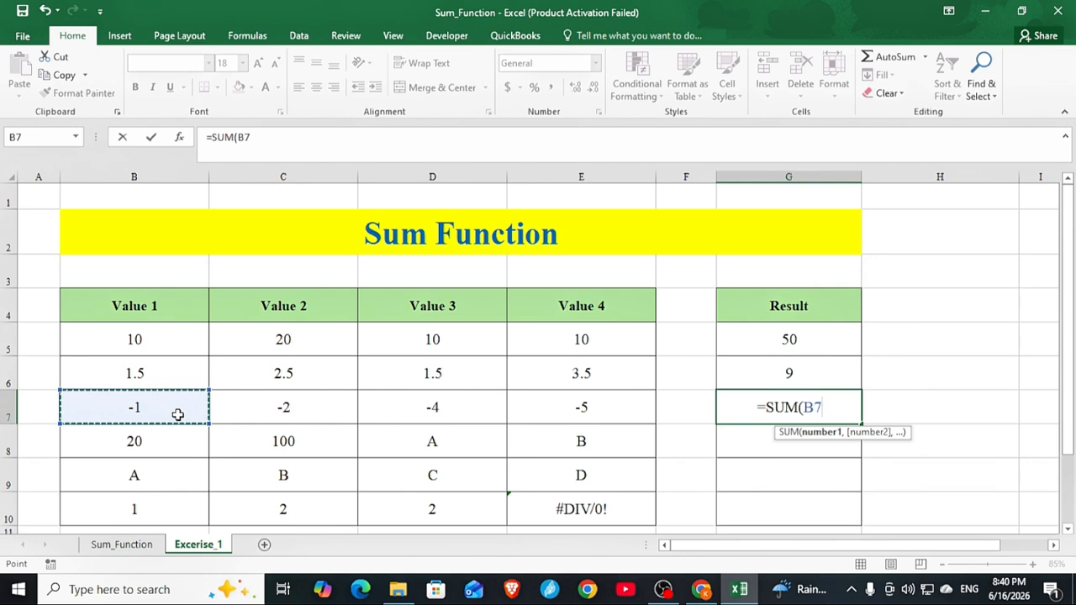
pyautogui.write(',')
pyautogui.click(254, 415)
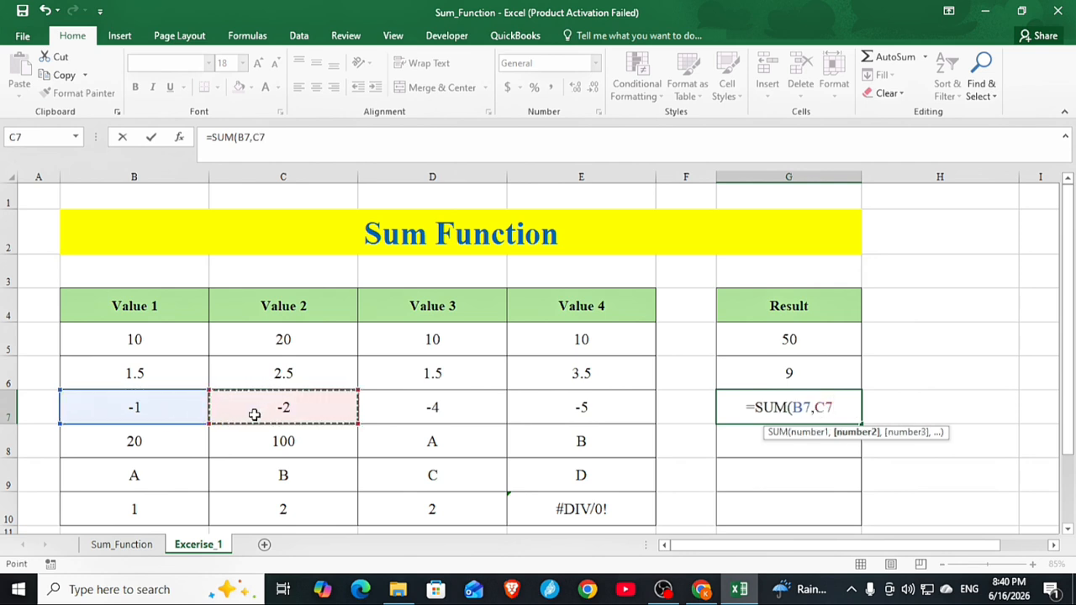
pyautogui.write(',')
pyautogui.click(411, 410)
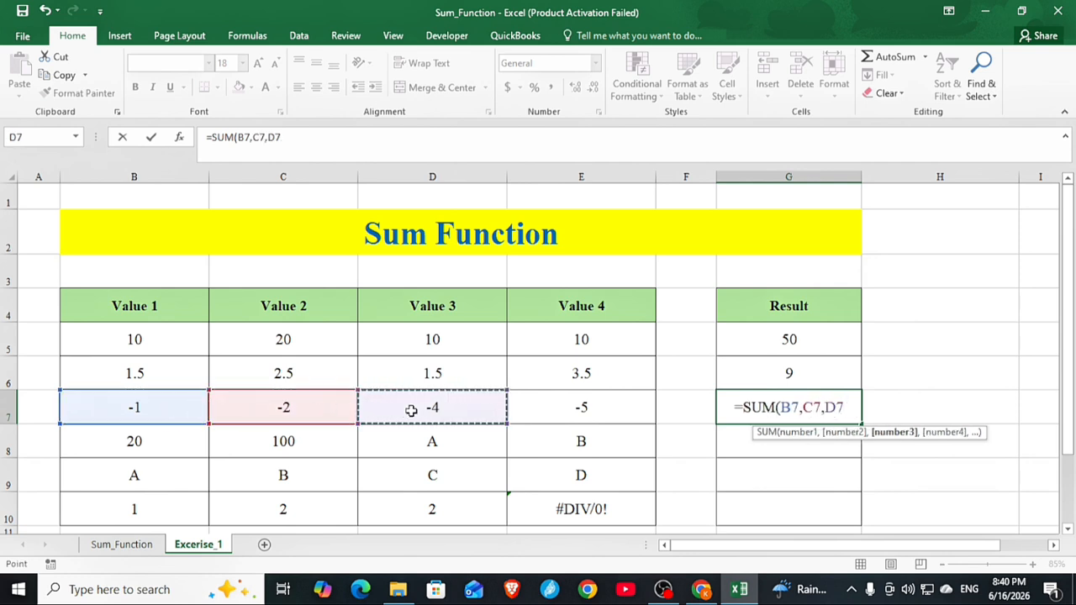
pyautogui.write(',')
pyautogui.click(594, 407)
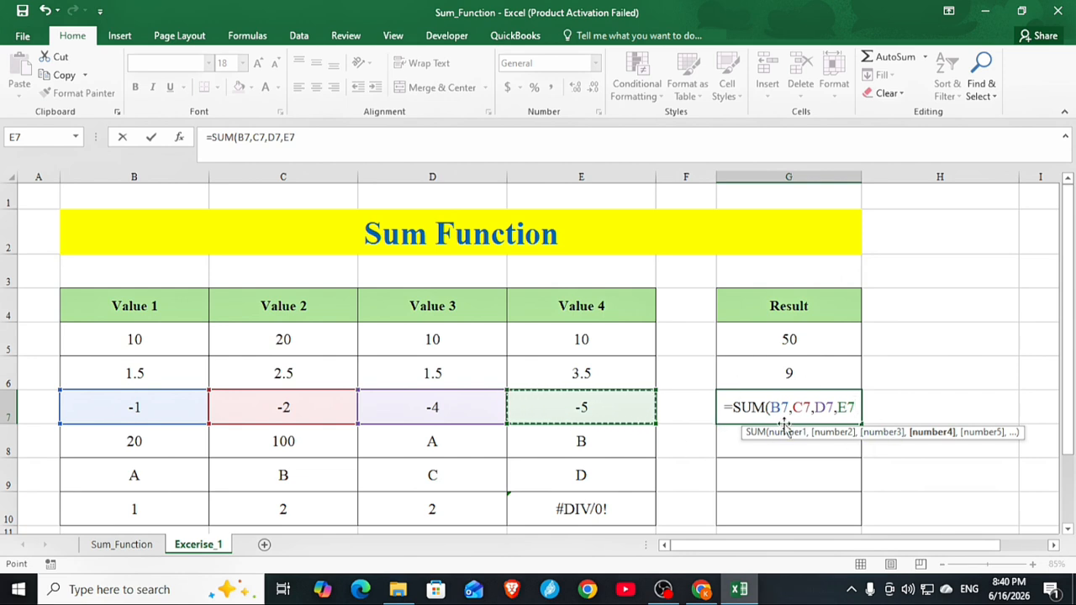
pyautogui.write(')')
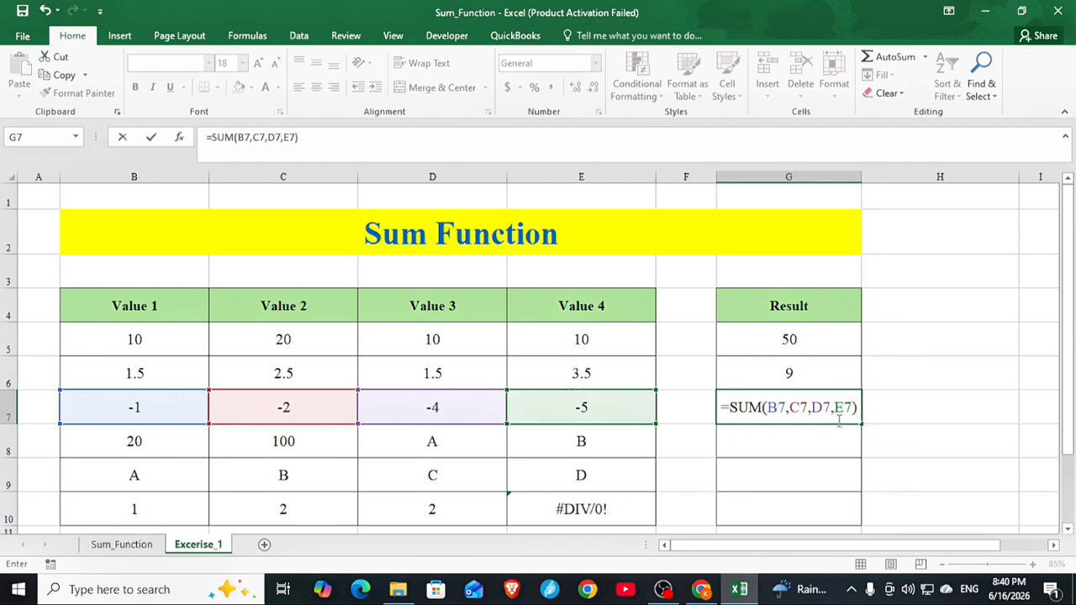
pyautogui.press('Return')
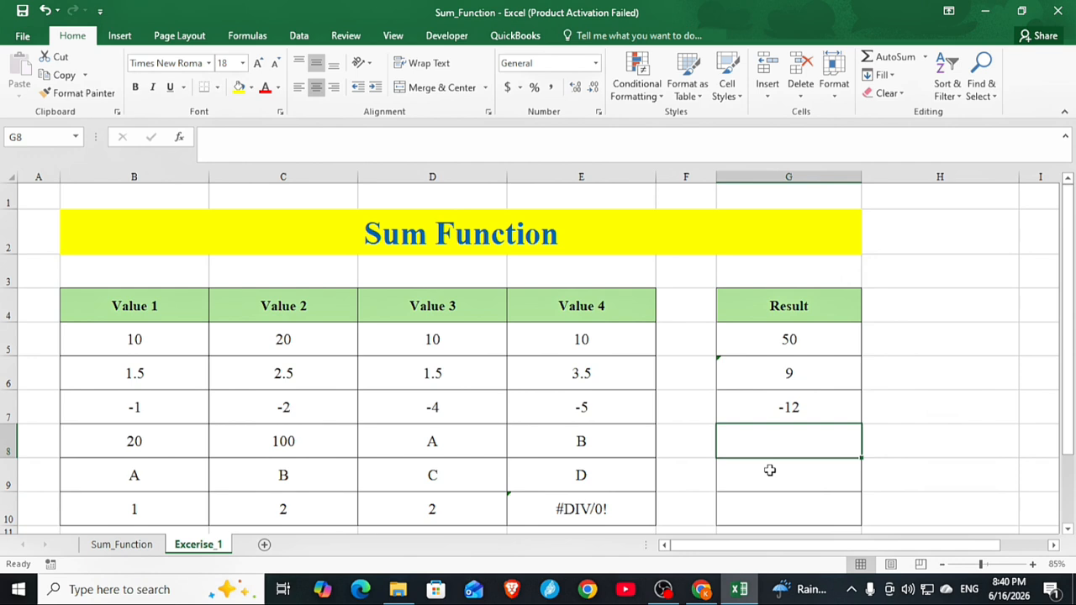
# - Enter the formula =SUM(B8,C8,D8,E8) in Result cell G8 for the row mixing numbers and text, and check it
pyautogui.write('=')
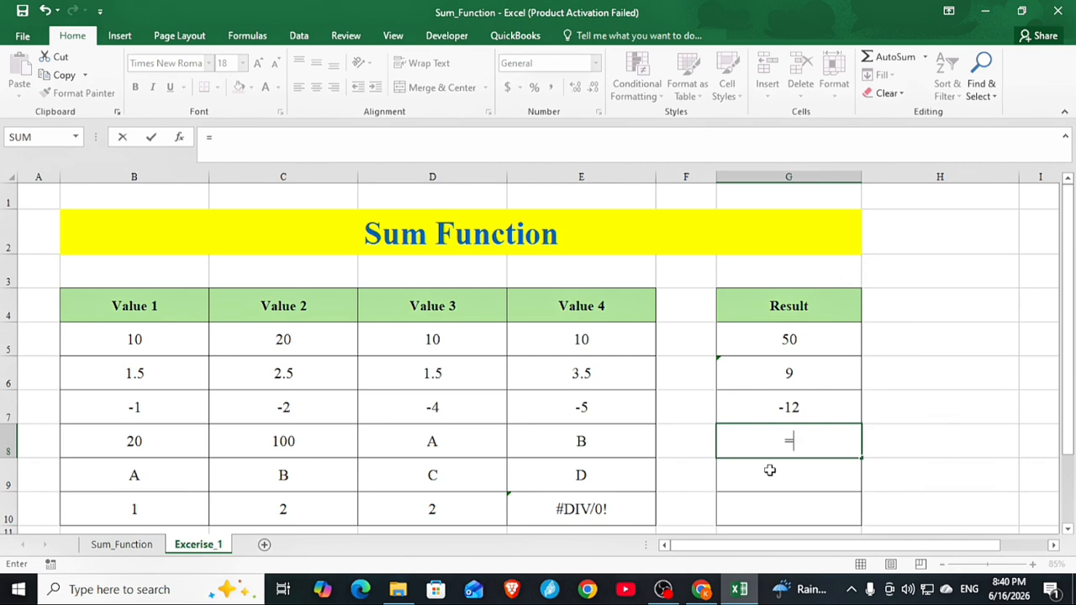
pyautogui.write('SUM(')
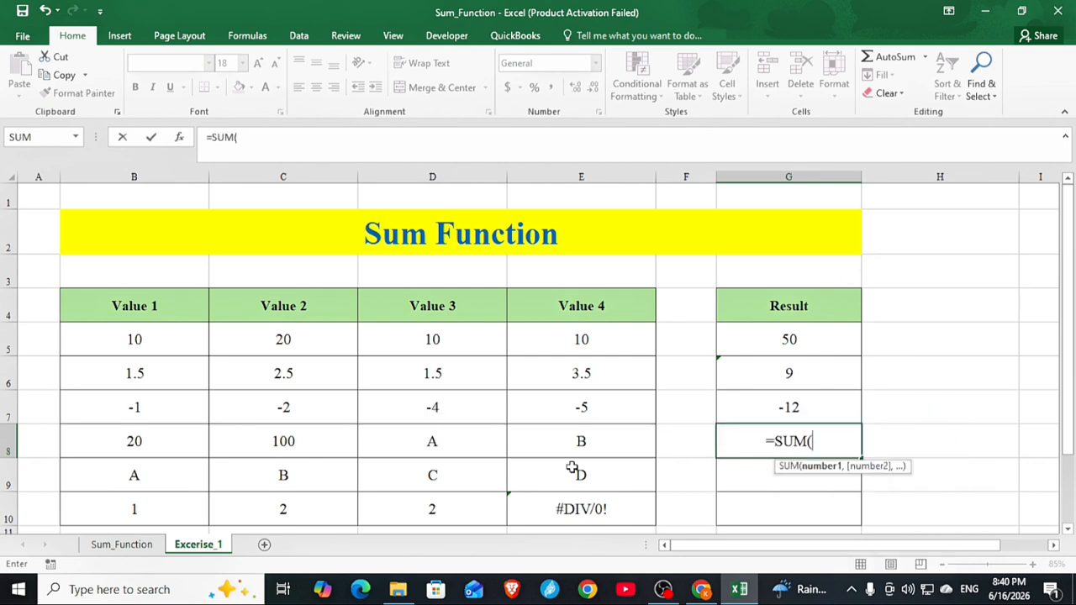
pyautogui.click(185, 442)
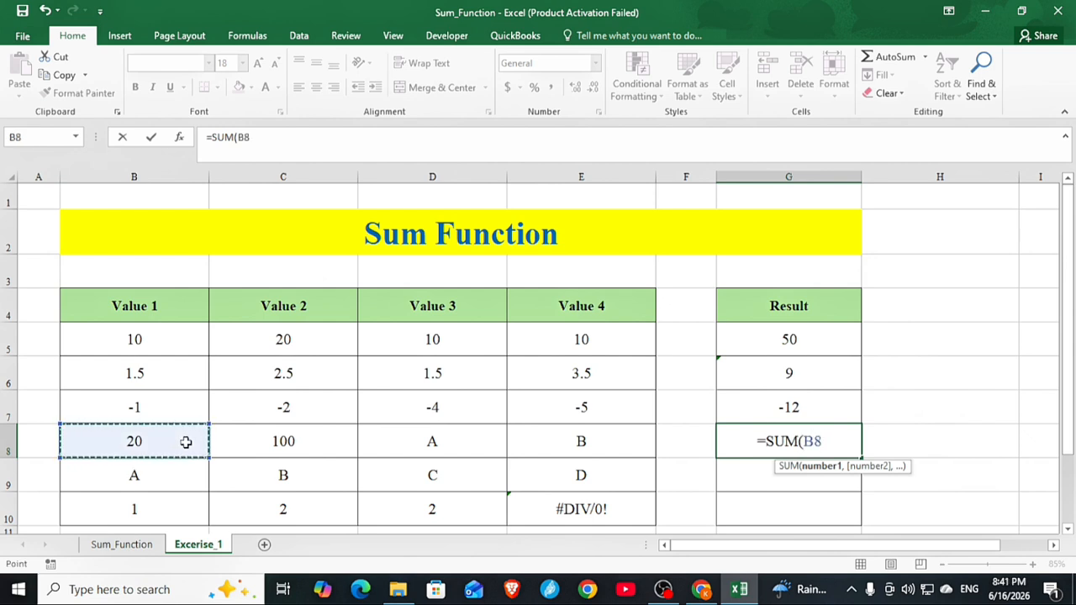
pyautogui.write(',')
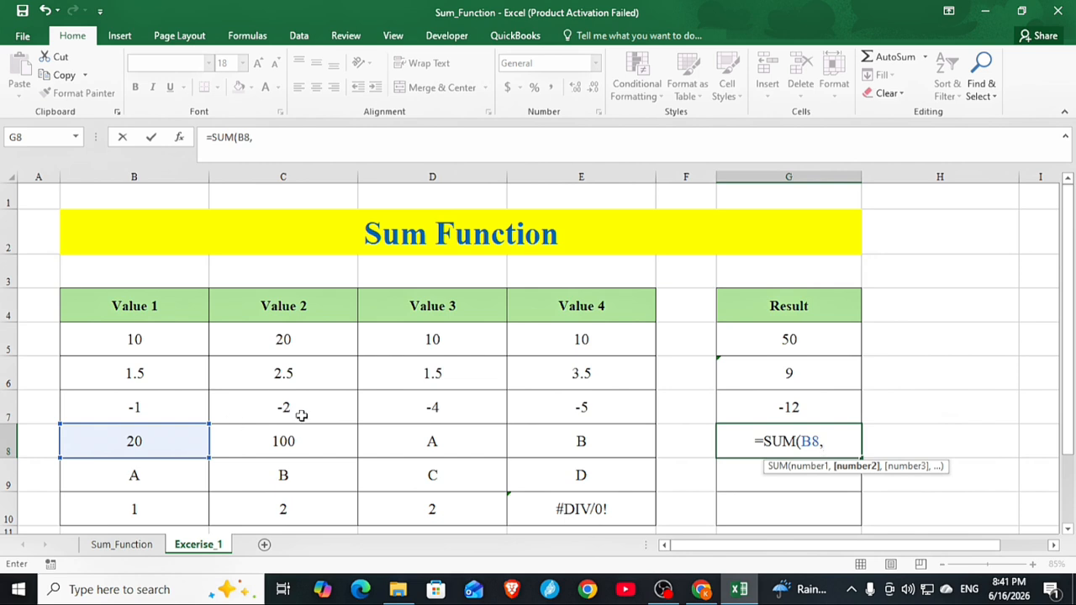
pyautogui.click(291, 442)
pyautogui.write(',')
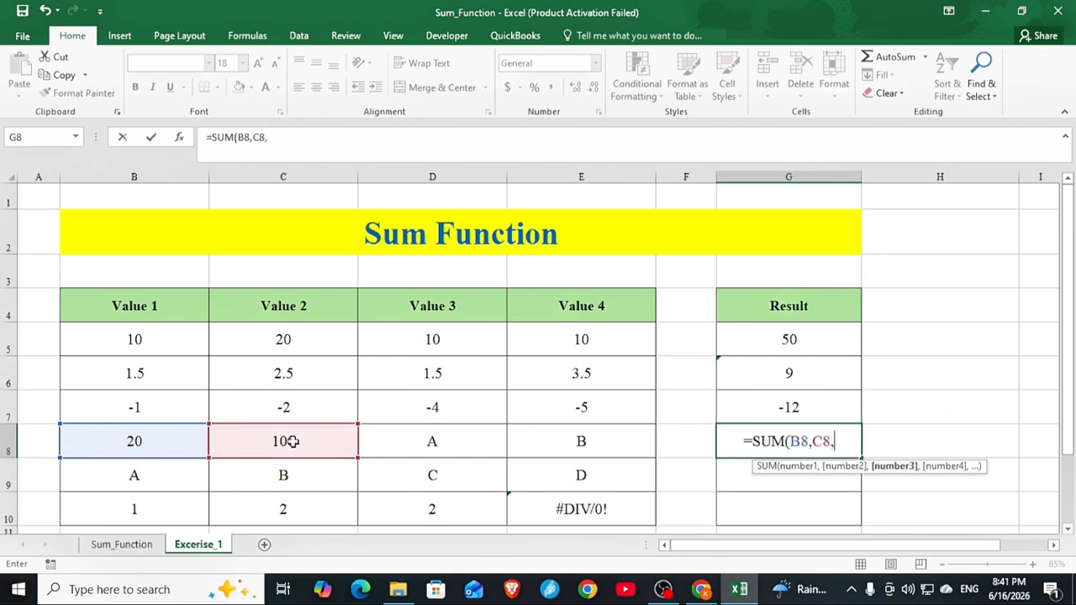
pyautogui.click(420, 443)
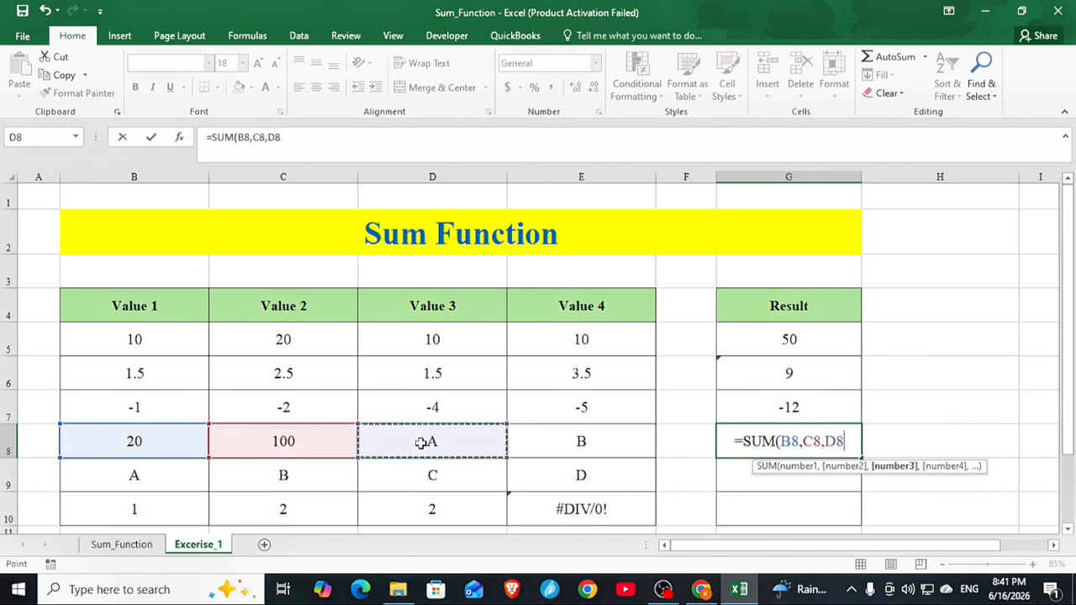
pyautogui.write(',')
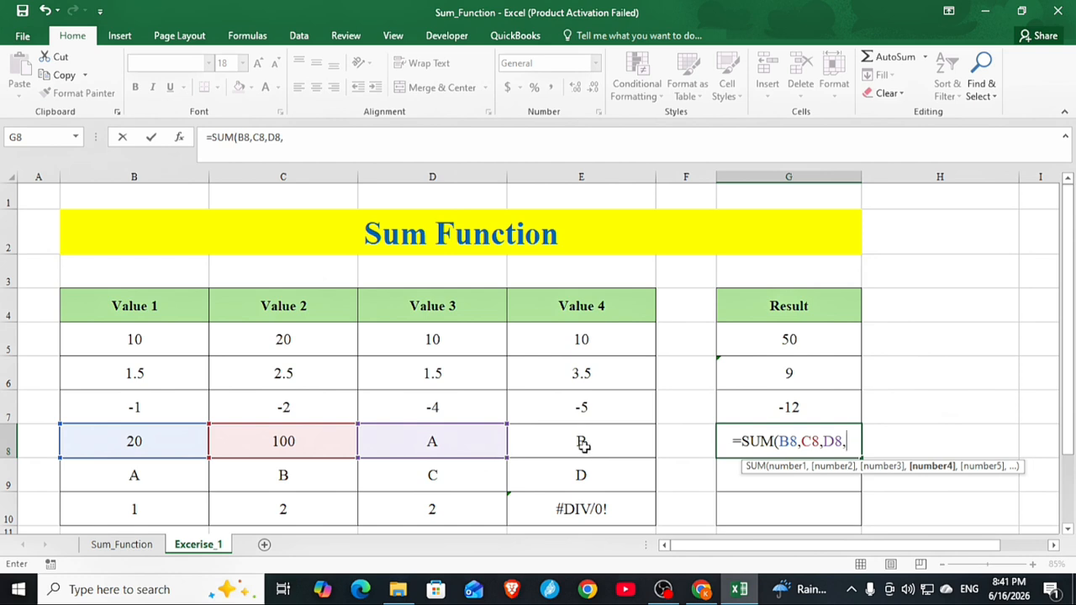
pyautogui.click(582, 443)
pyautogui.write(')')
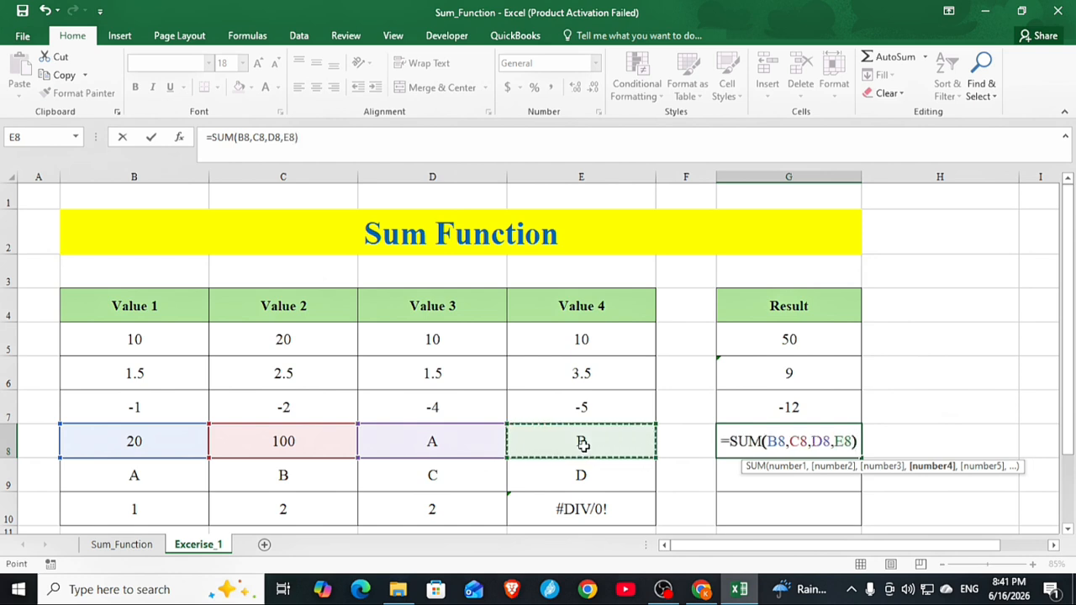
pyautogui.press('Return')
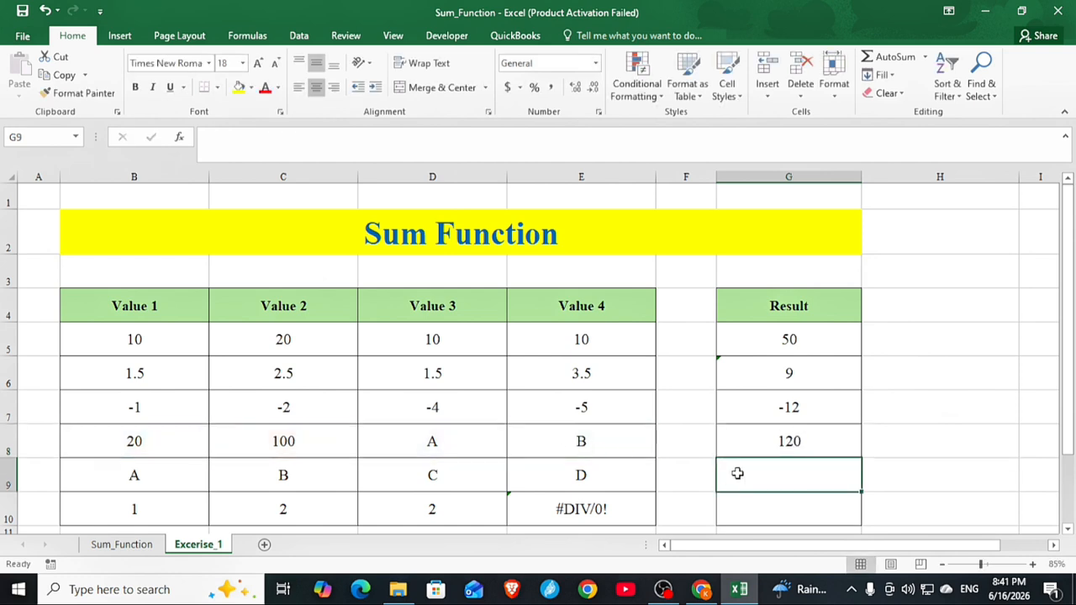
pyautogui.click(807, 451)
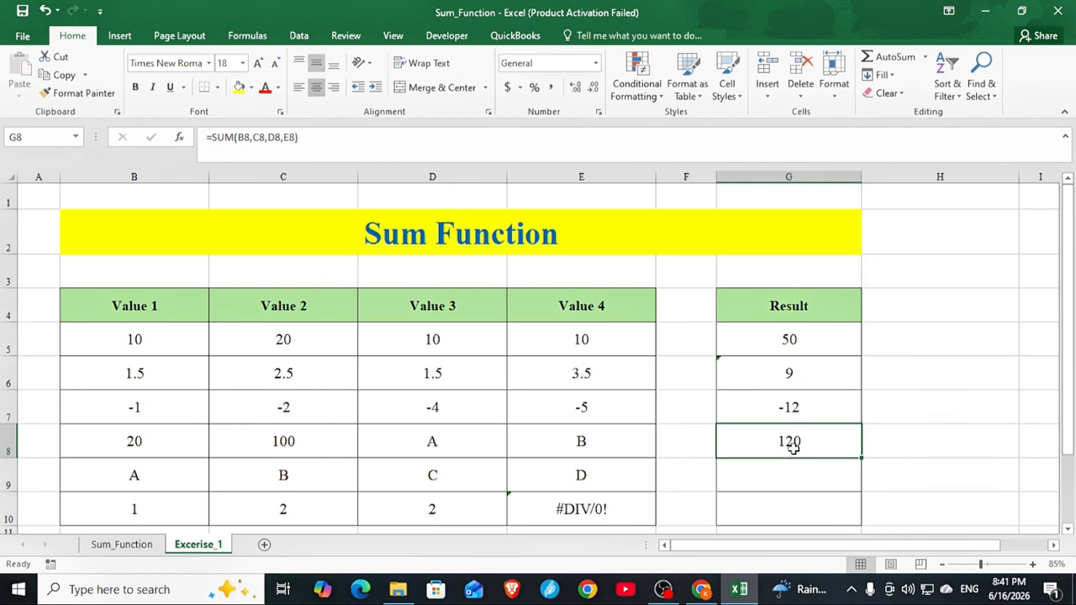
# - Highlight the mixed number and text values in B8:E8 with a yellow fill
pyautogui.click(141, 445)
pyautogui.click(320, 438)
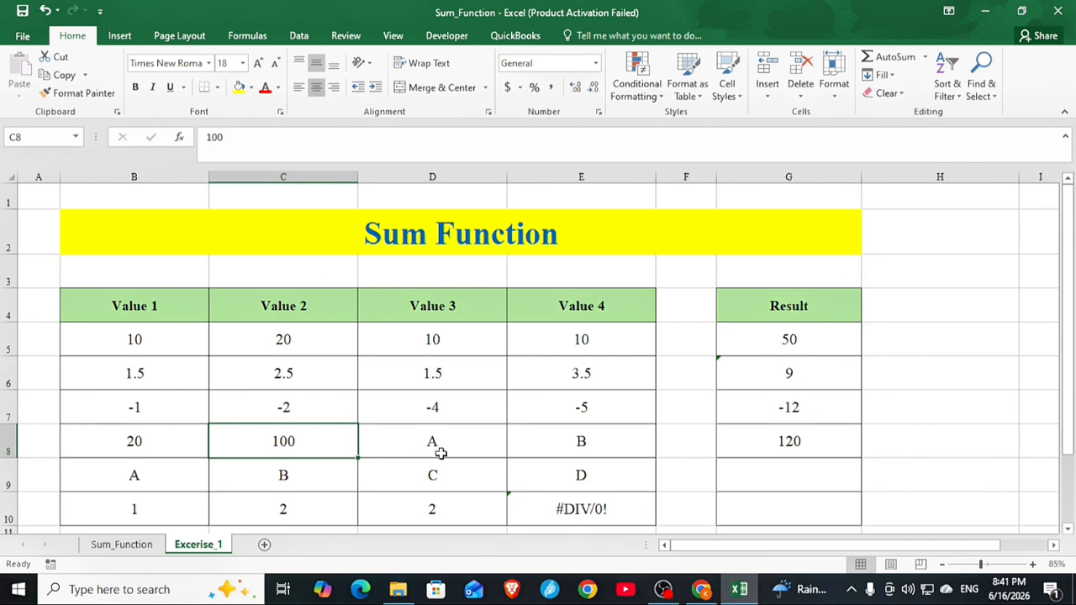
pyautogui.moveTo(134, 435); pyautogui.dragTo(574, 440)
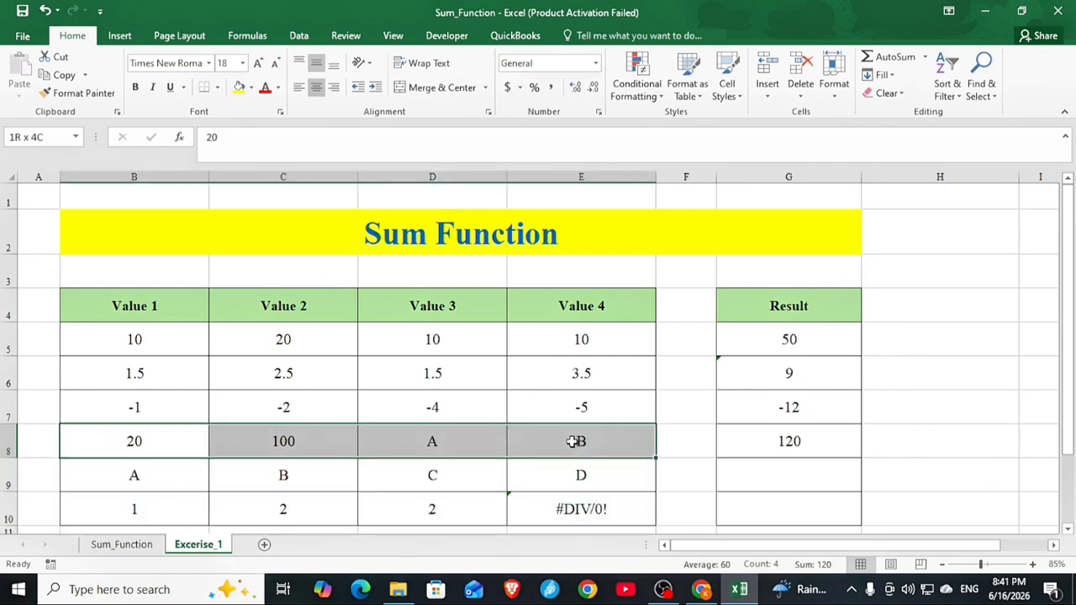
pyautogui.click(239, 88)
# - Highlight the text values A and B in D8:E8 with a red fill to set them apart from the numbers
pyautogui.moveTo(479, 425); pyautogui.dragTo(580, 440)
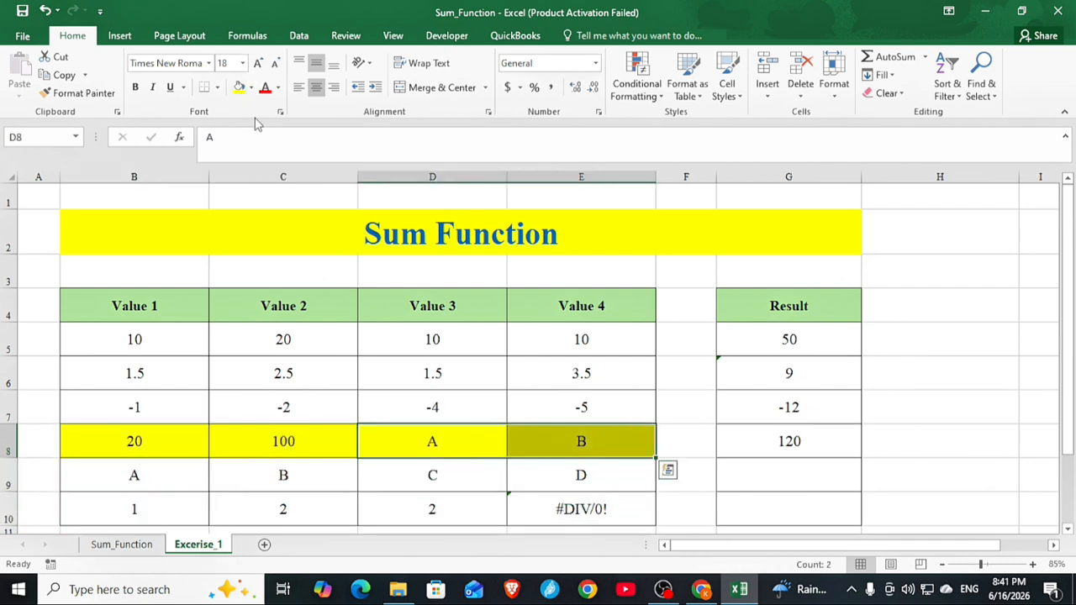
pyautogui.click(251, 88)
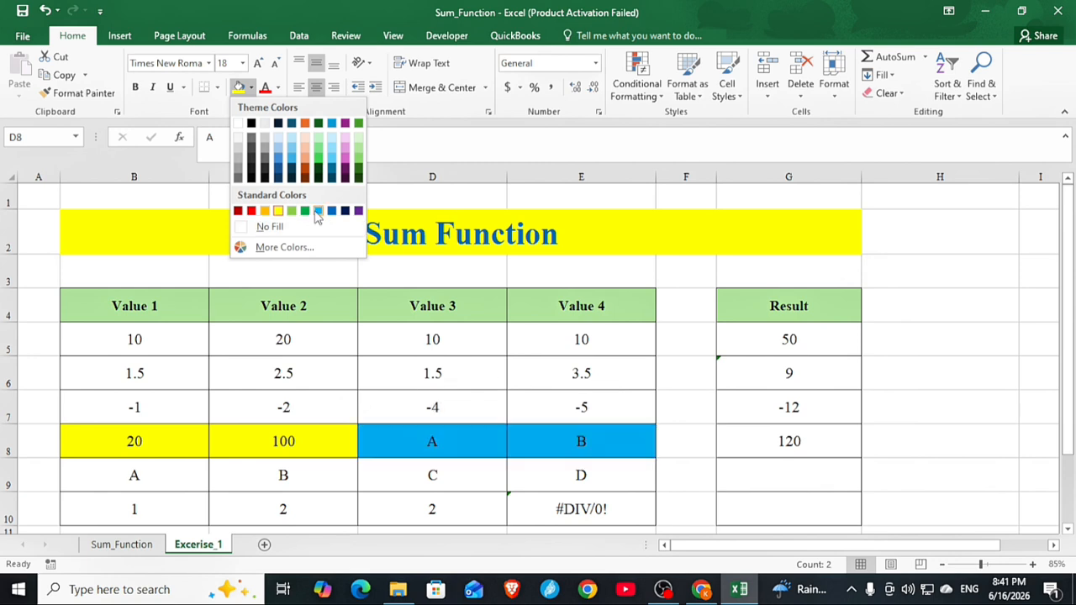
pyautogui.click(250, 210)
pyautogui.click(511, 473)
pyautogui.click(468, 446)
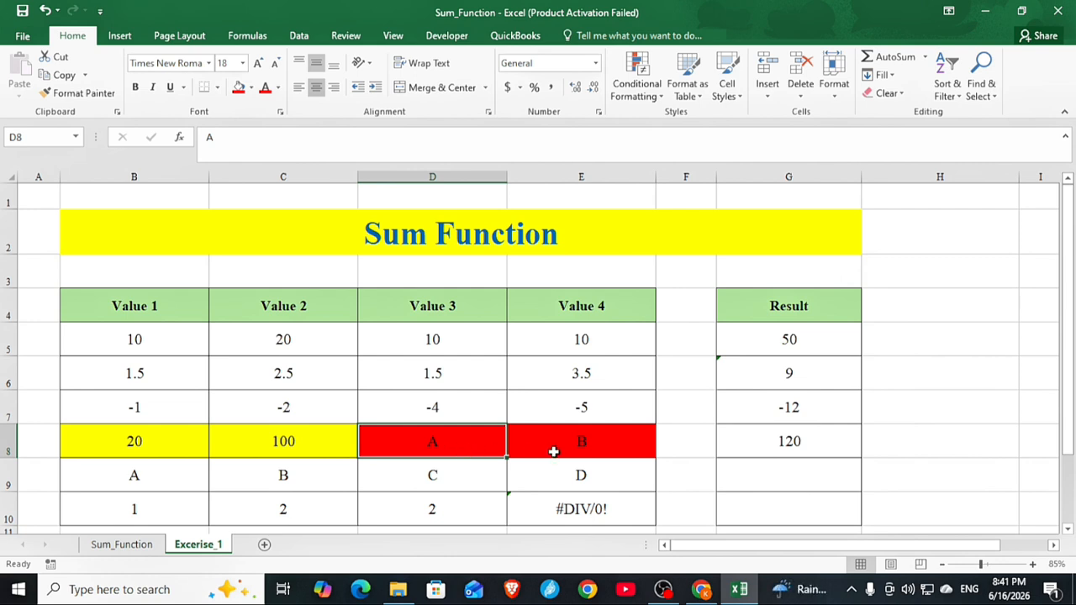
pyautogui.click(643, 454)
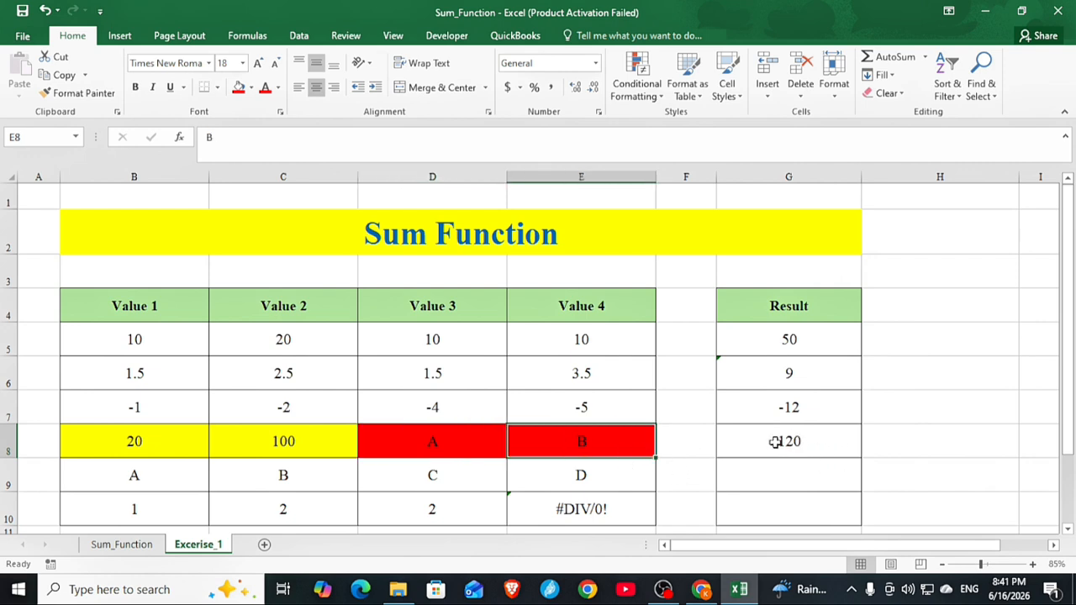
# - Enter the range formula =SUM(B9:E9) in Result cell G9 for the text-only row and check it against the row's values
pyautogui.click(783, 467)
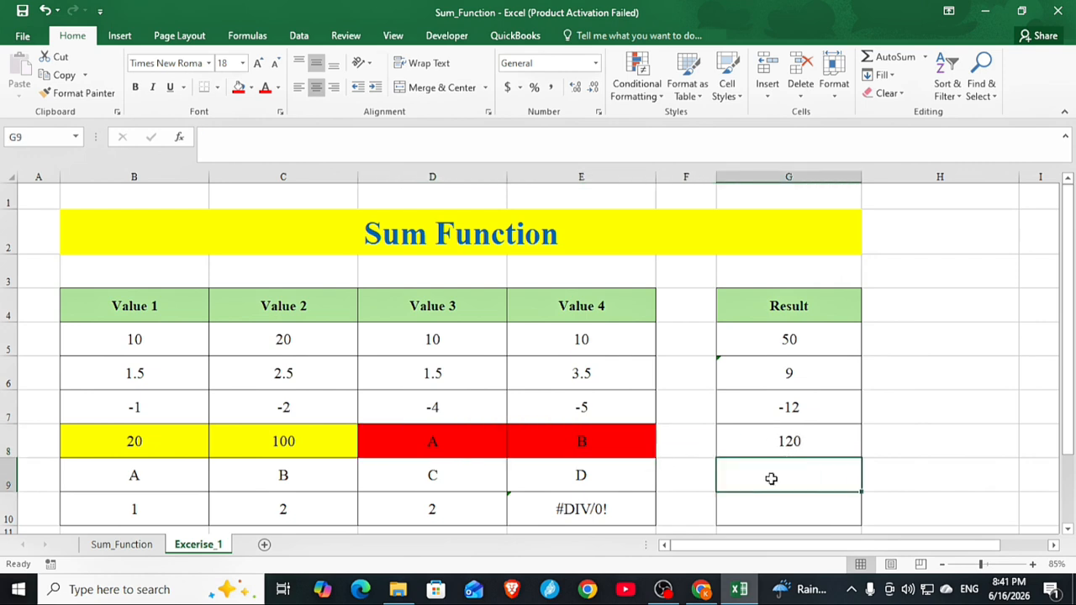
pyautogui.write('=')
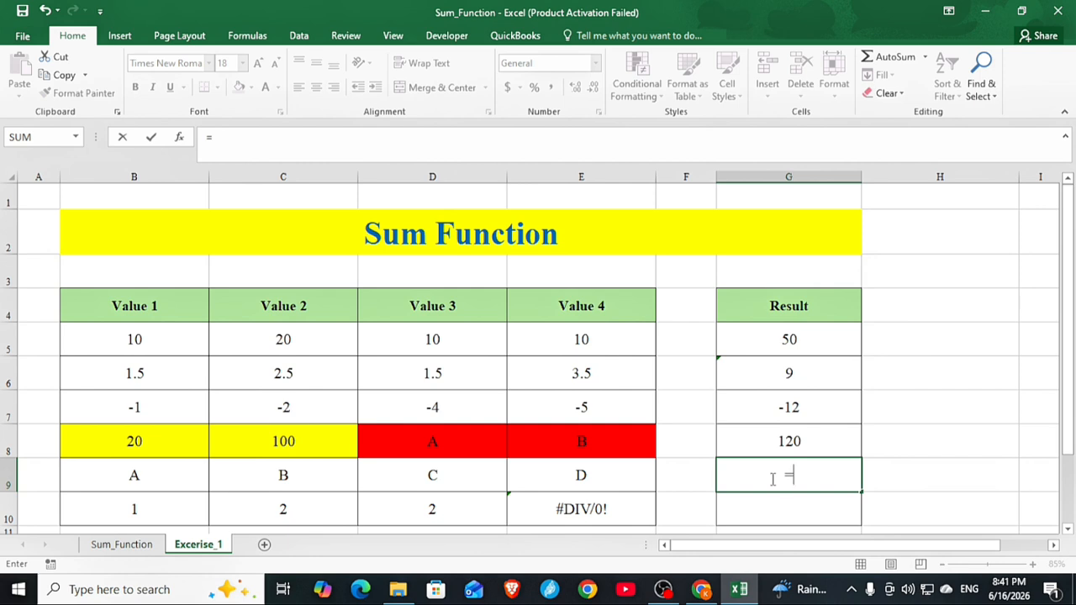
pyautogui.write('SUM(')
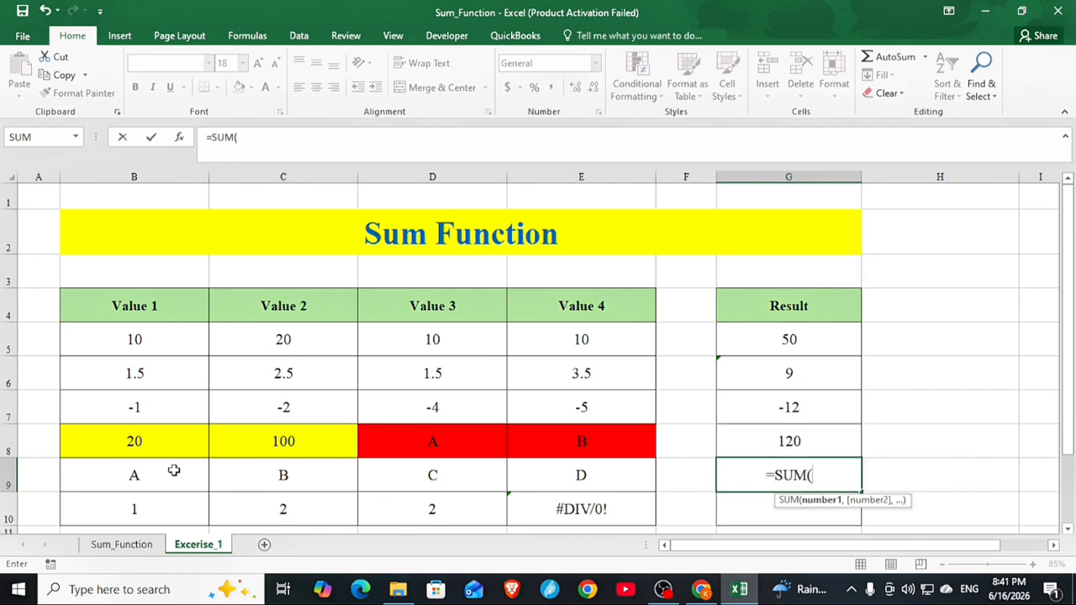
pyautogui.moveTo(144, 472); pyautogui.dragTo(553, 481)
pyautogui.write(')')
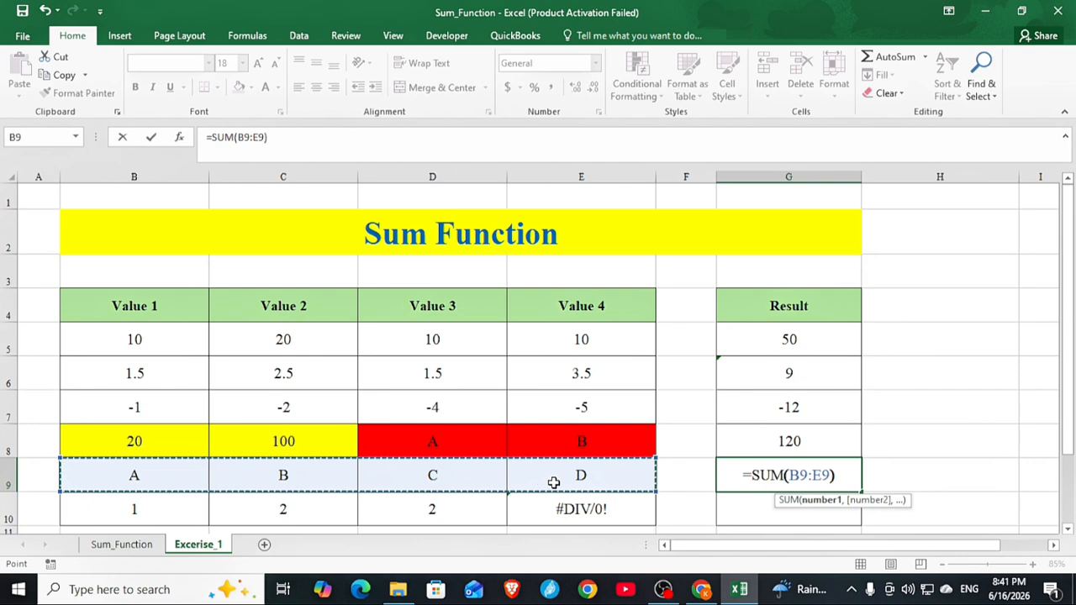
pyautogui.press('Return')
pyautogui.click(149, 470)
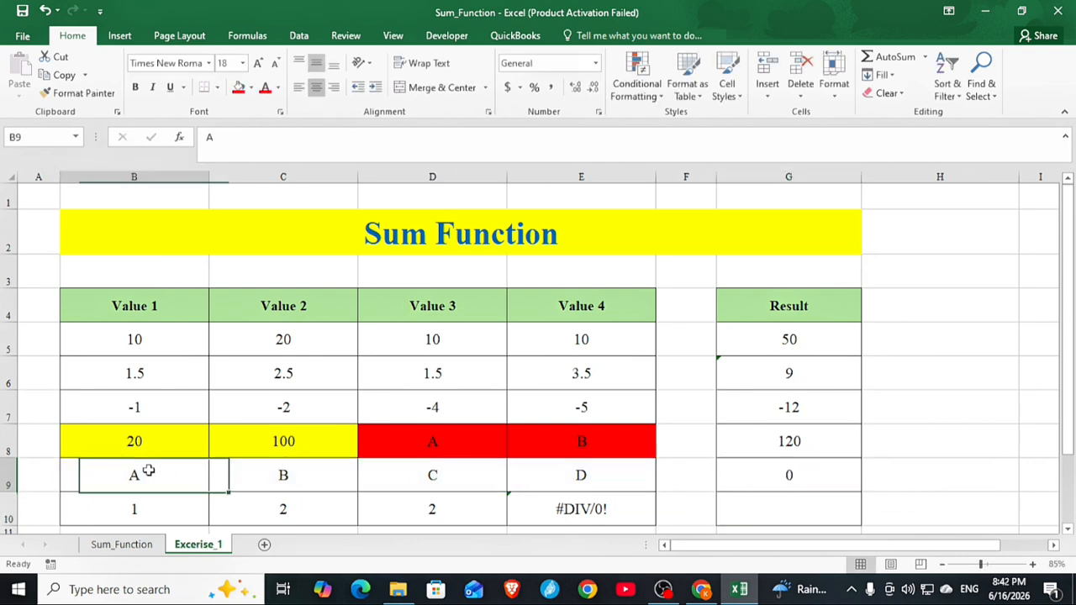
pyautogui.click(271, 487)
pyautogui.click(441, 476)
pyautogui.click(550, 481)
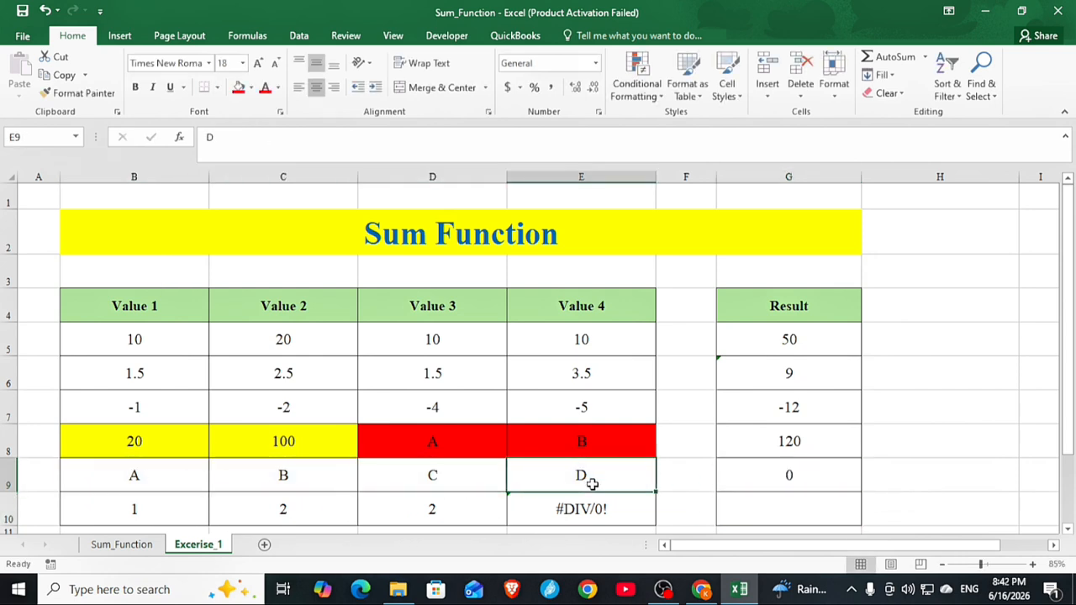
pyautogui.click(794, 475)
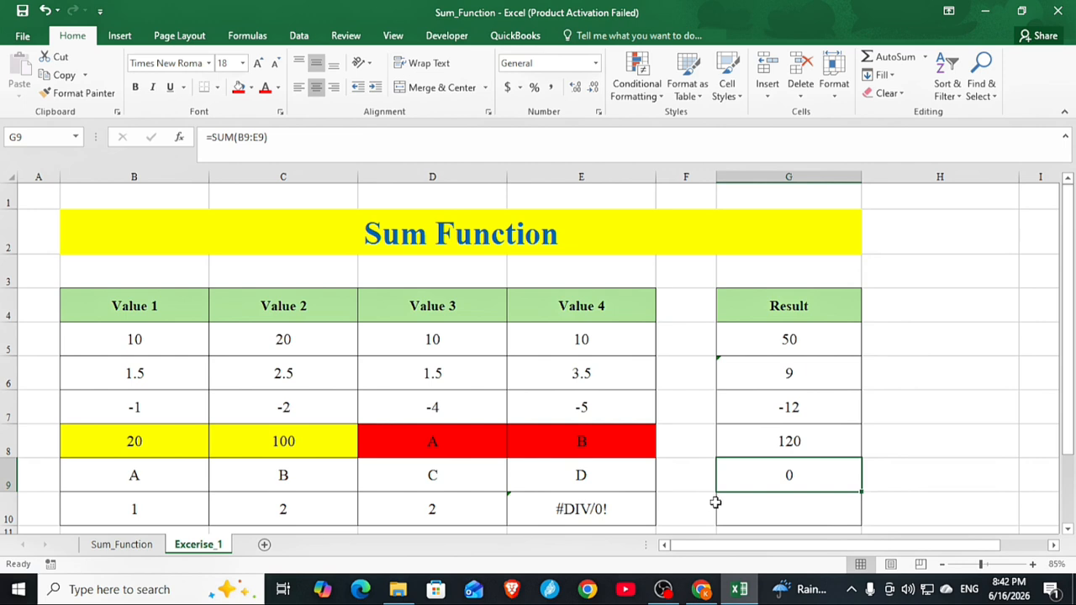
# - Enter the formula =SUM(B10,C10,D10,E10) in Result cell G10 for the row containing an error value, and check it
pyautogui.click(772, 518)
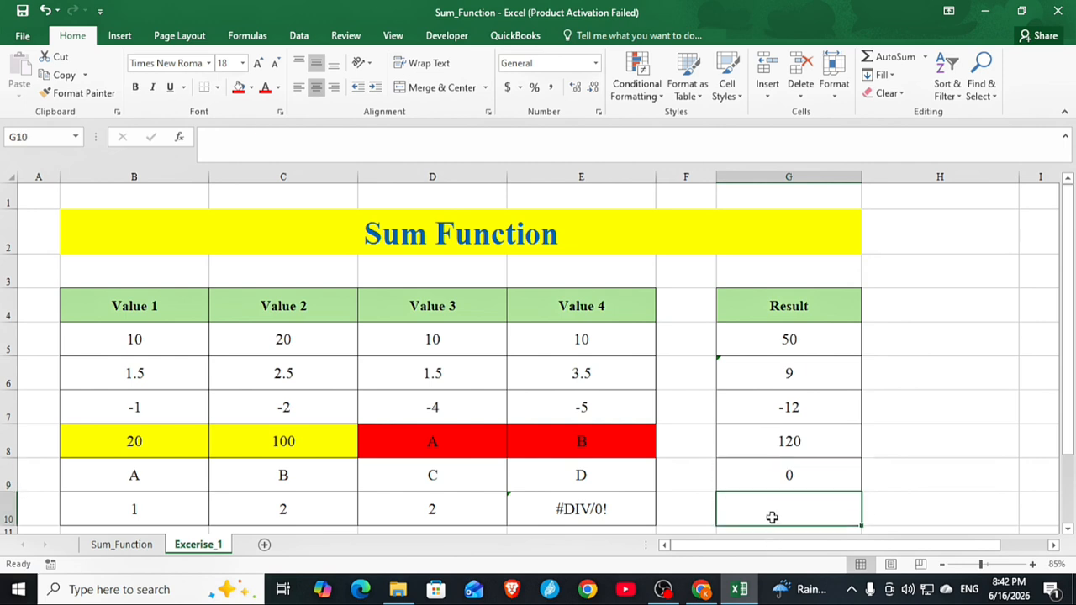
pyautogui.write('=')
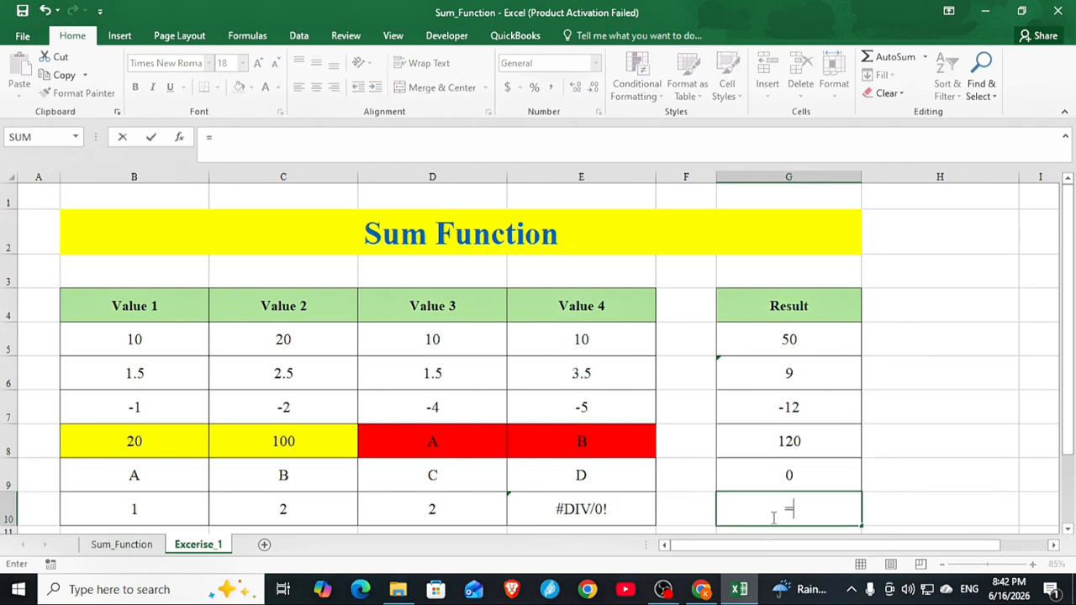
pyautogui.write('SUM(')
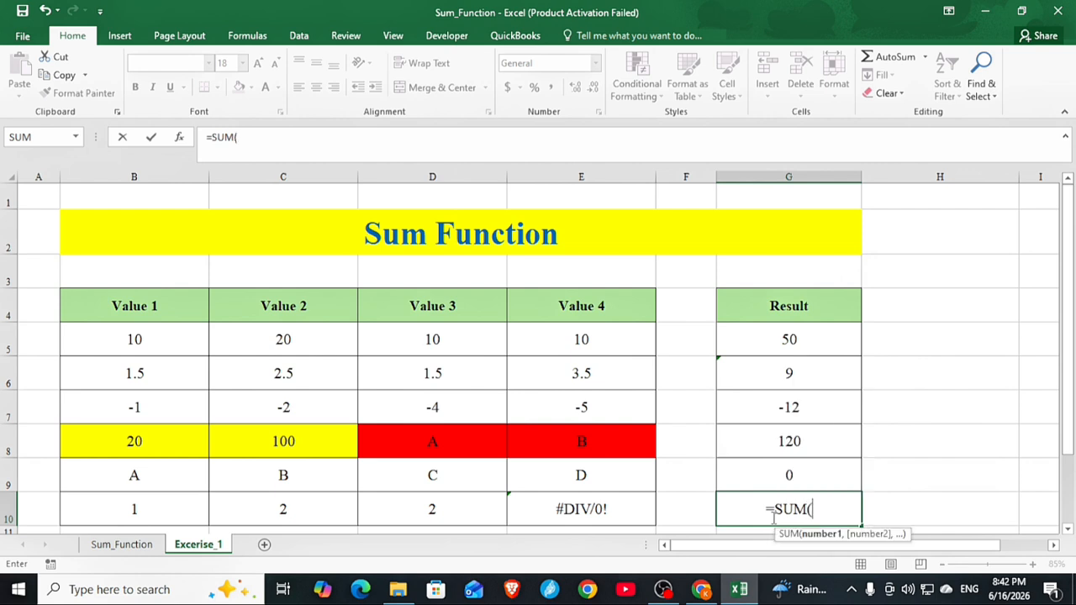
pyautogui.click(174, 518)
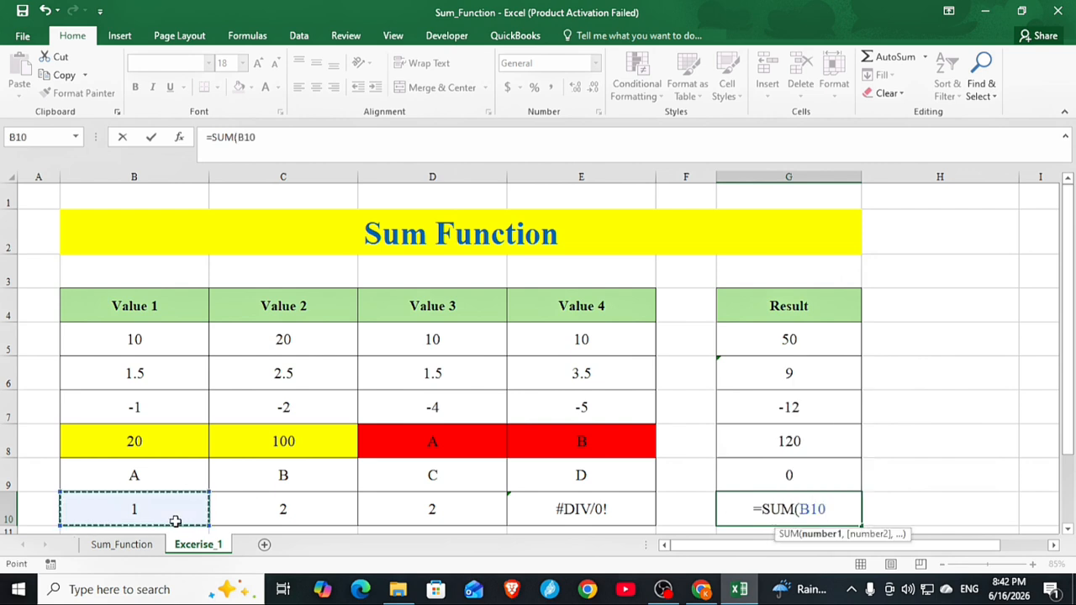
pyautogui.write(',')
pyautogui.click(260, 517)
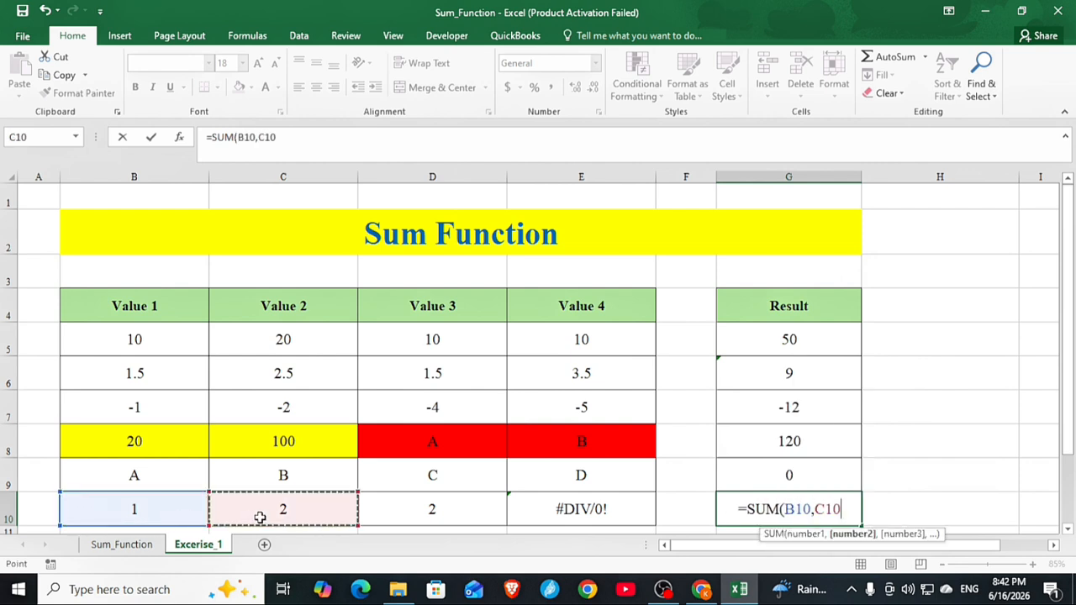
pyautogui.write(',')
pyautogui.click(461, 506)
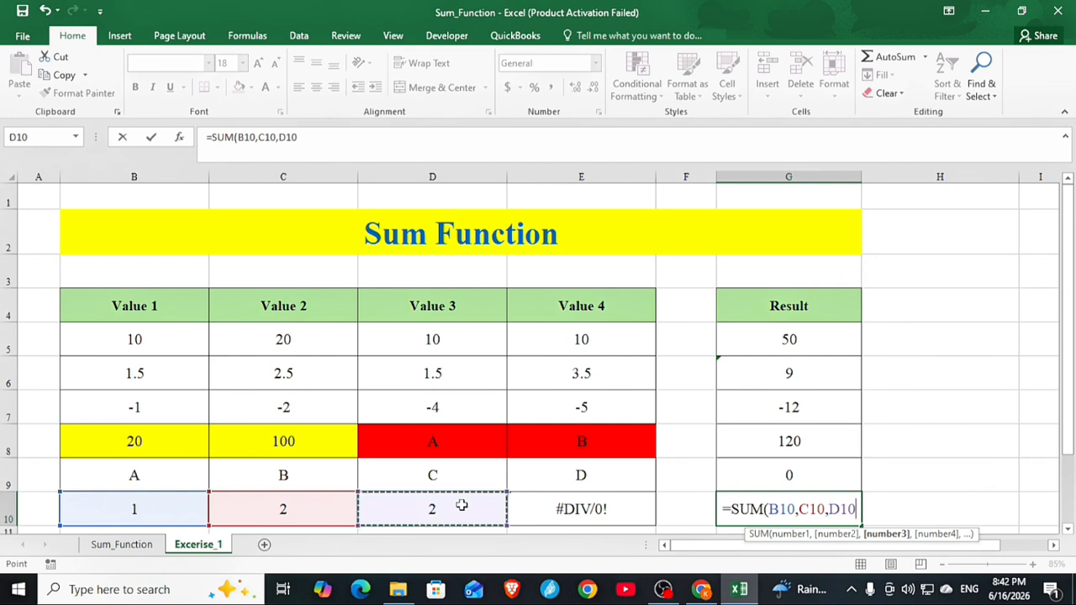
pyautogui.write(',')
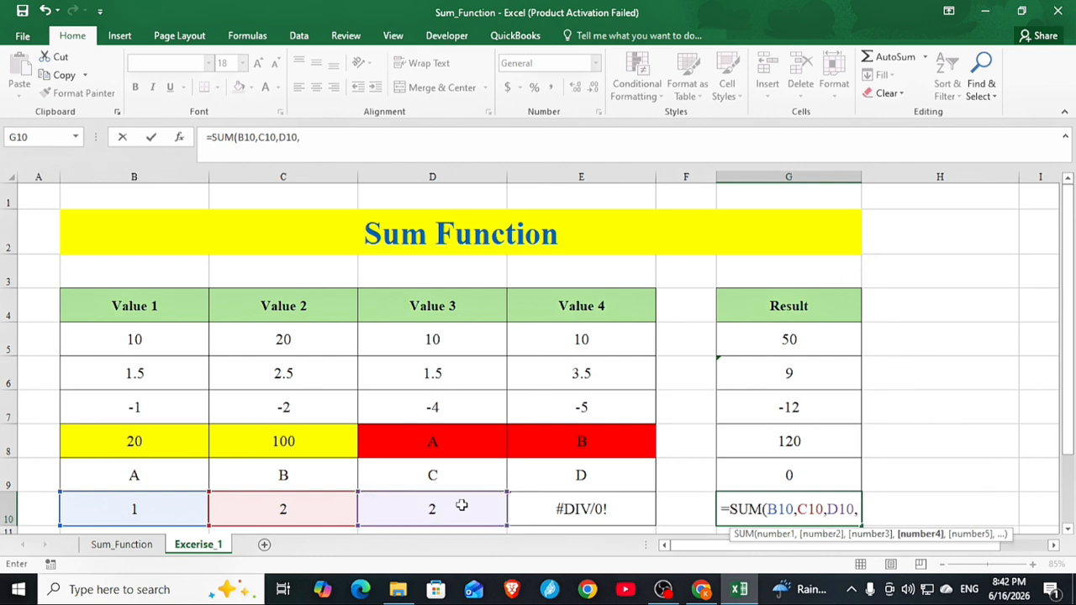
pyautogui.click(574, 517)
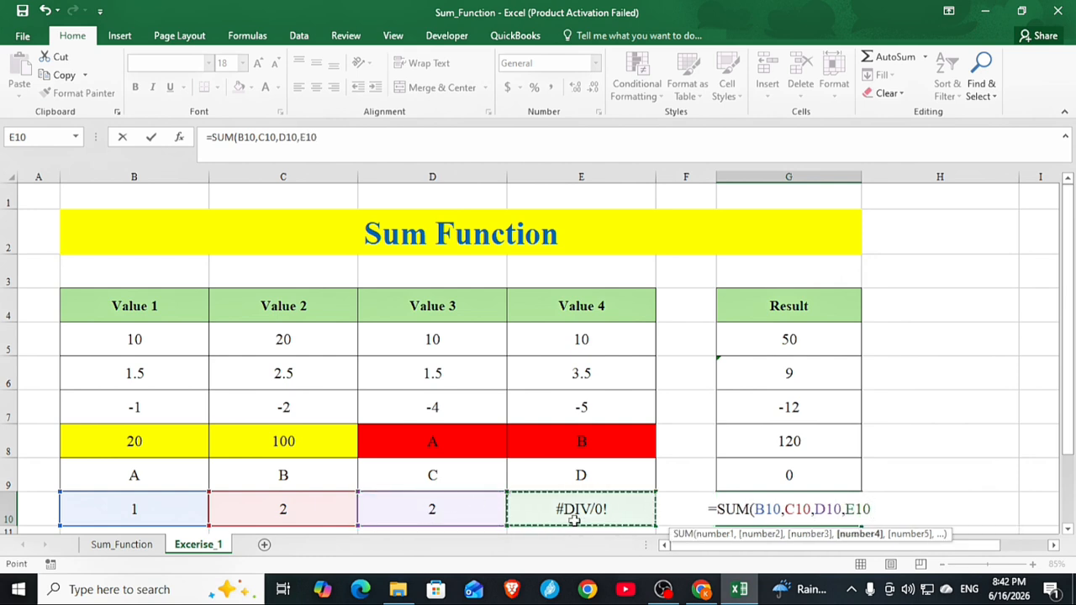
pyautogui.press('Return')
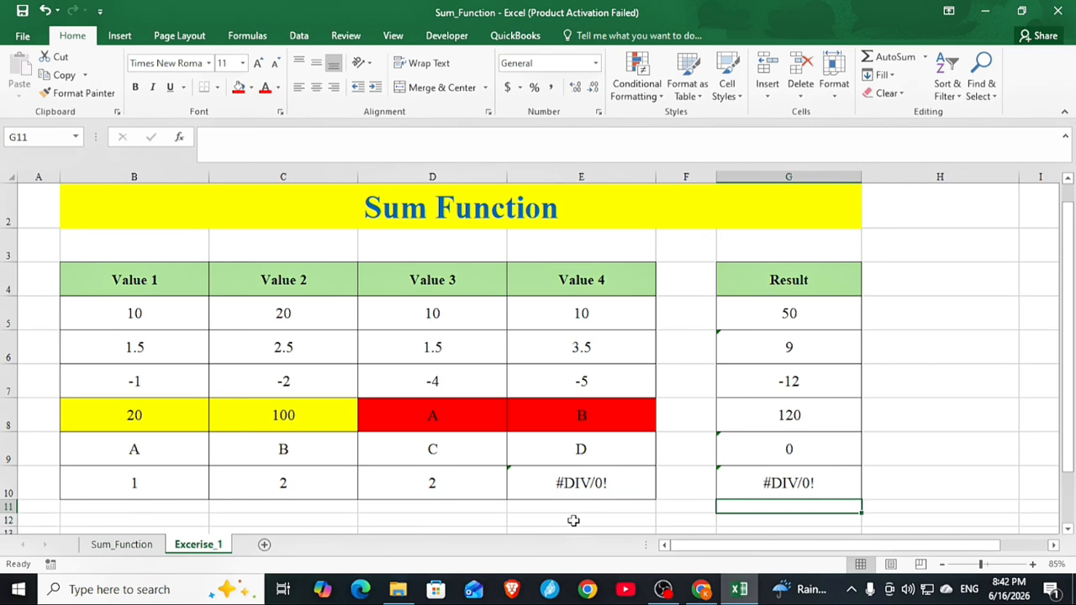
pyautogui.click(812, 480)
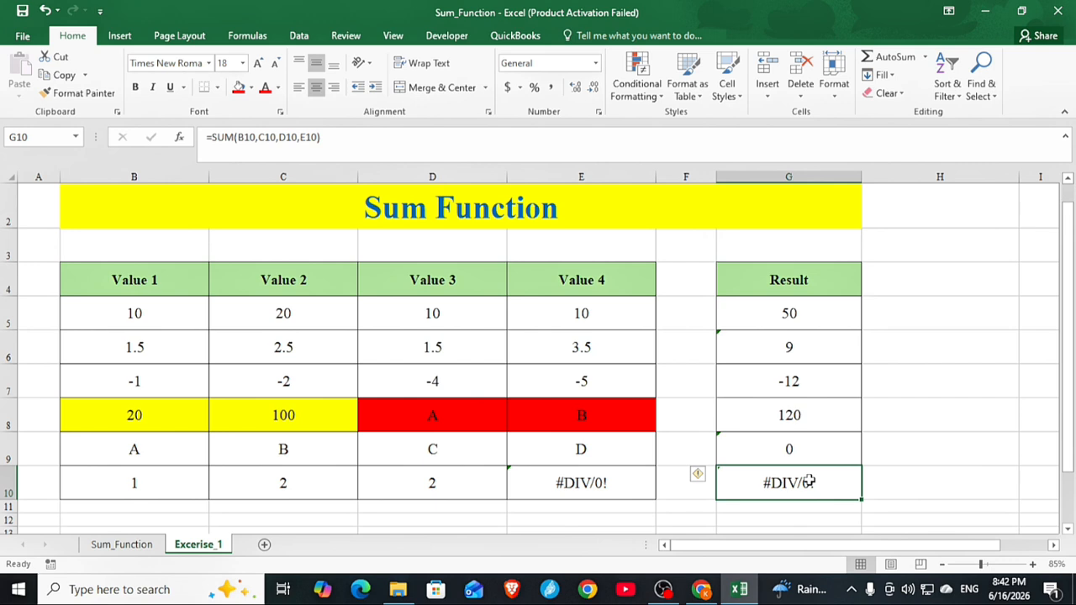
# - Highlight the error cell E10 with a red fill and replace its contents with the number 5
pyautogui.click(617, 270)
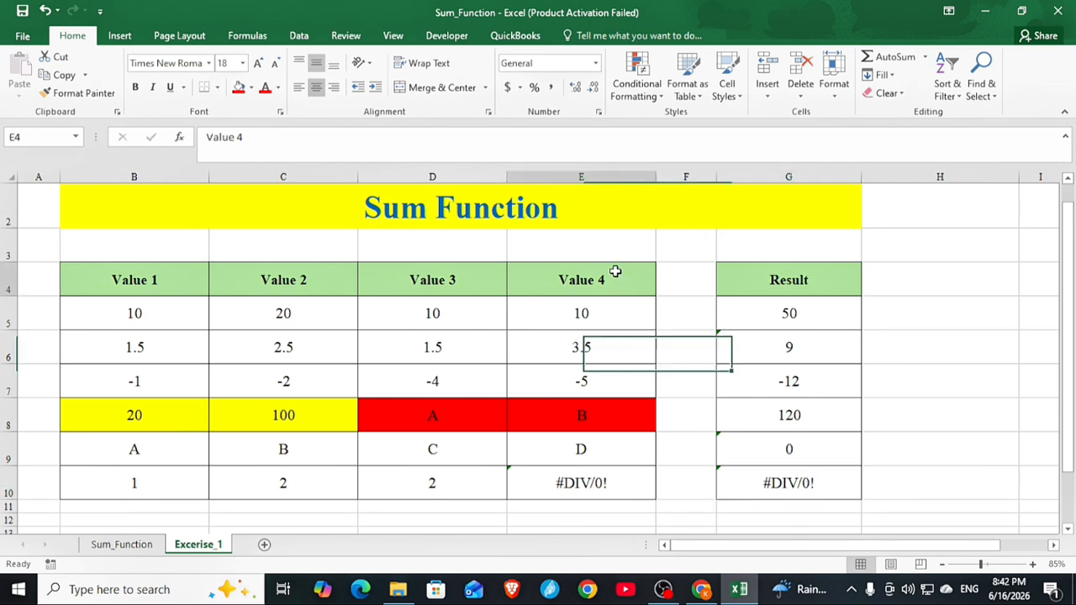
pyautogui.click(603, 475)
pyautogui.click(251, 87)
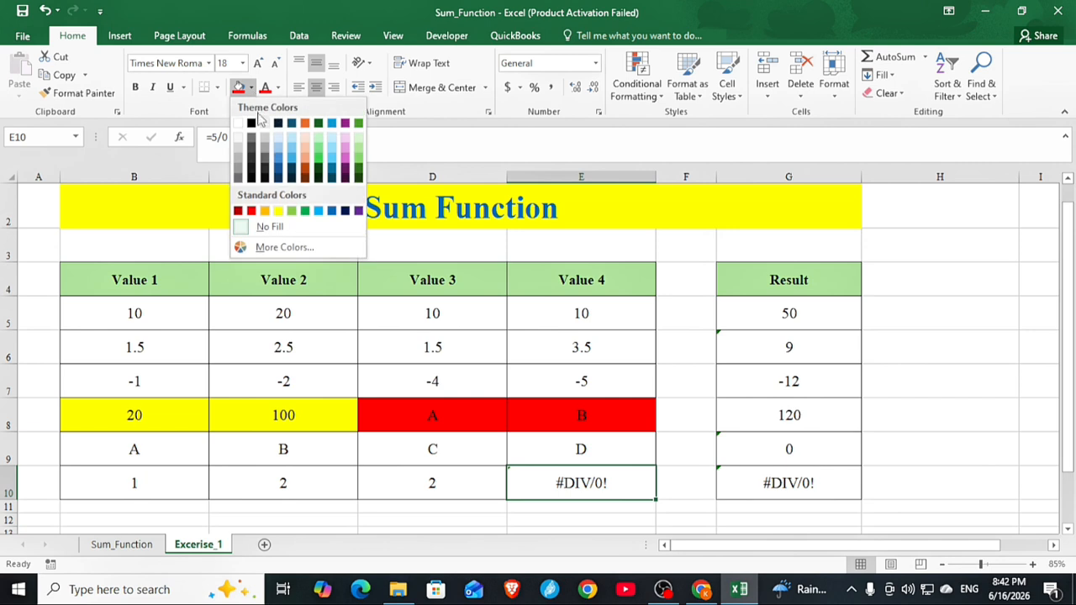
pyautogui.click(251, 210)
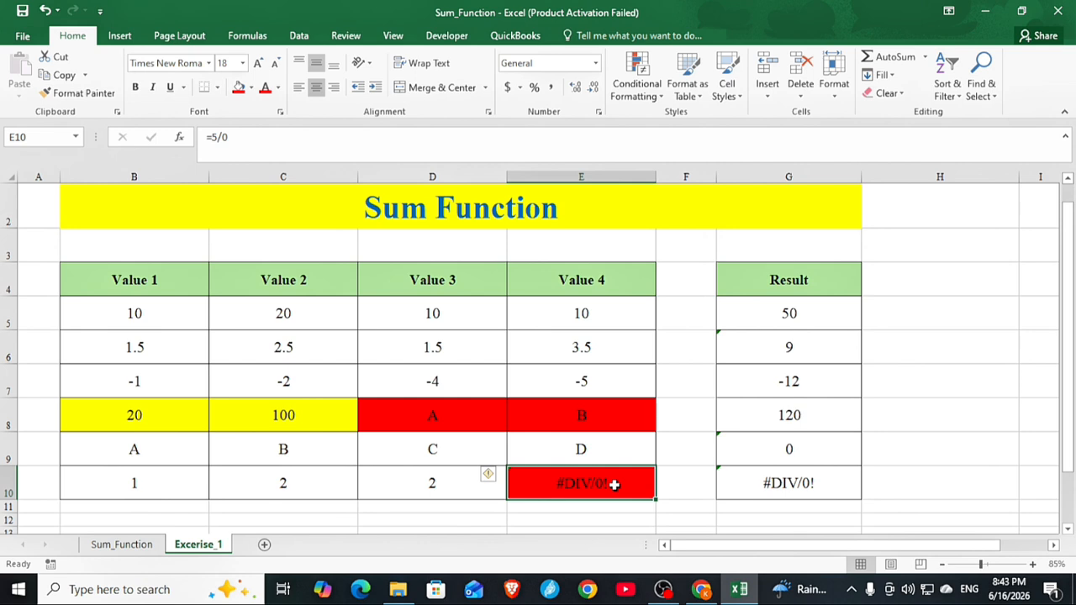
pyautogui.write('5')
pyautogui.click(680, 485)
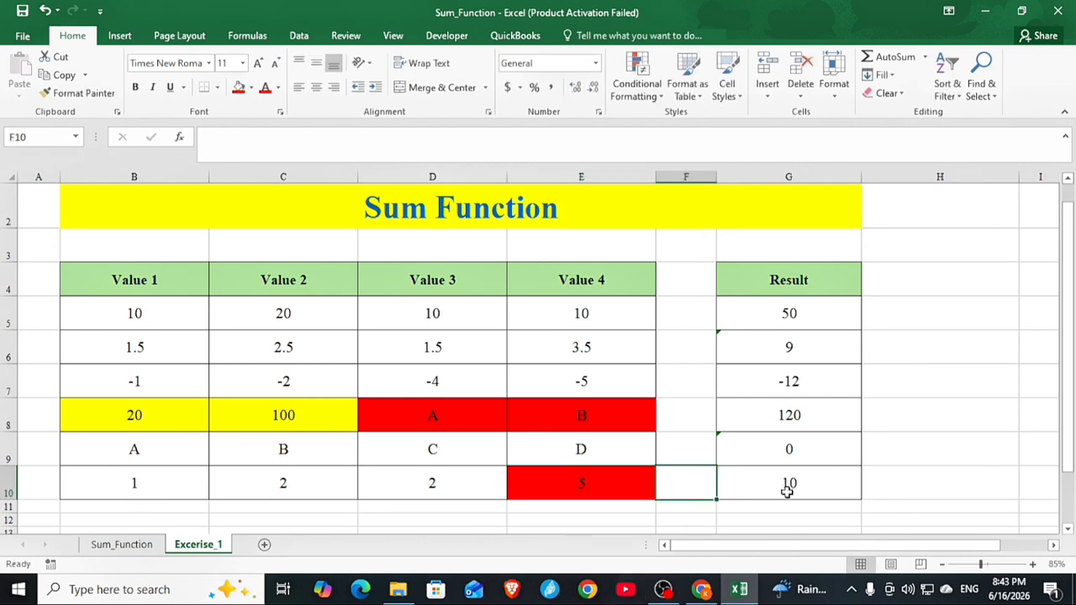